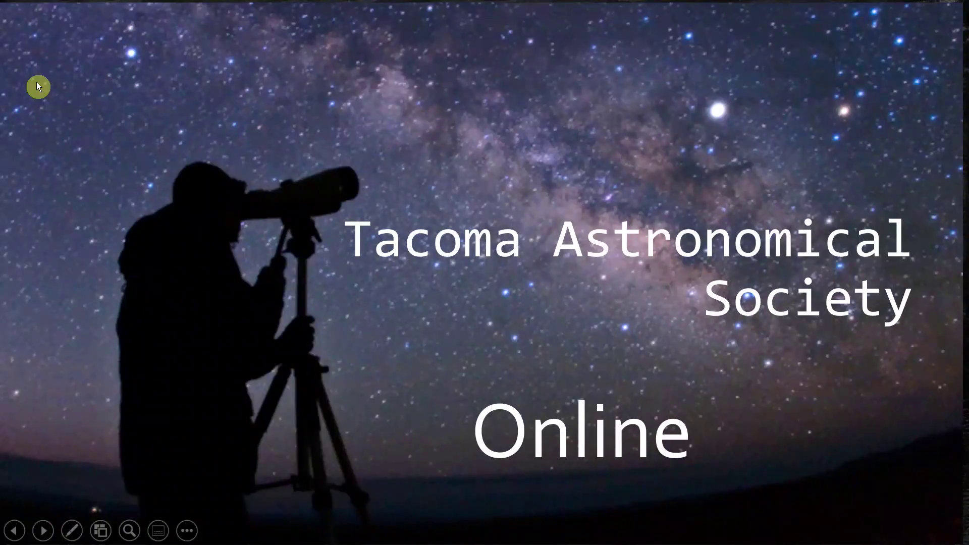
- Advance the presentation to the stellarium-web.org slide and switch to the Stellarium Web browser window
key(Right)
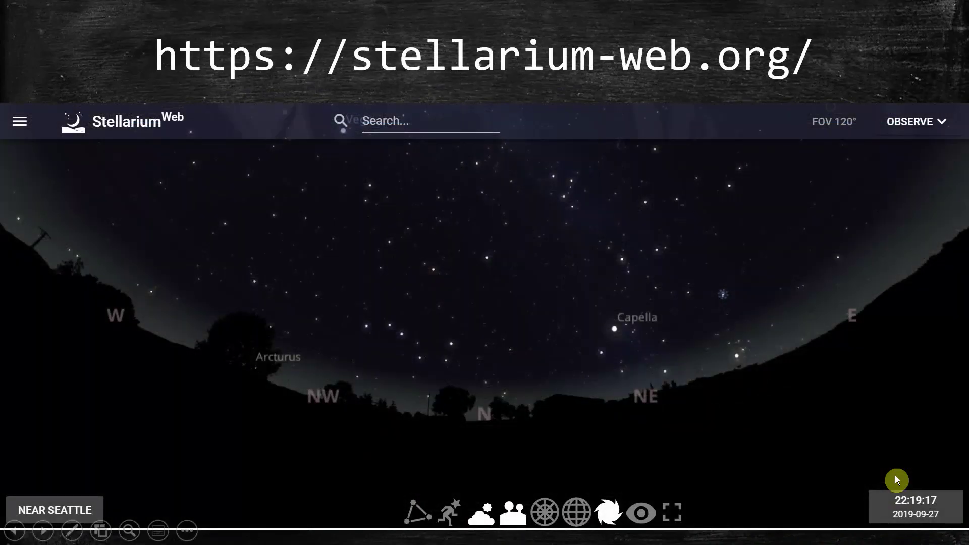
key(alt+Tab)
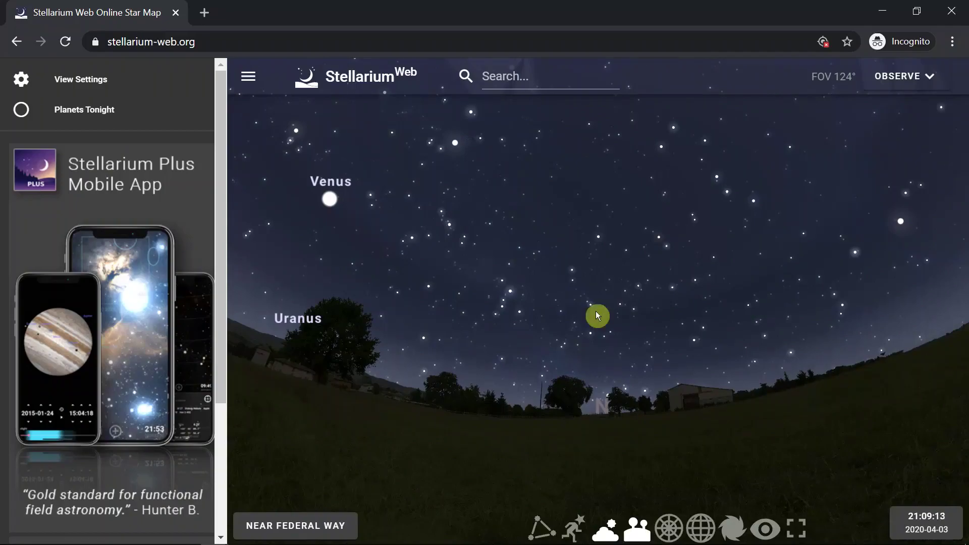
- Turn the Meridian Line on and back off in the view settings, leaving the dialog closed
click(89, 79)
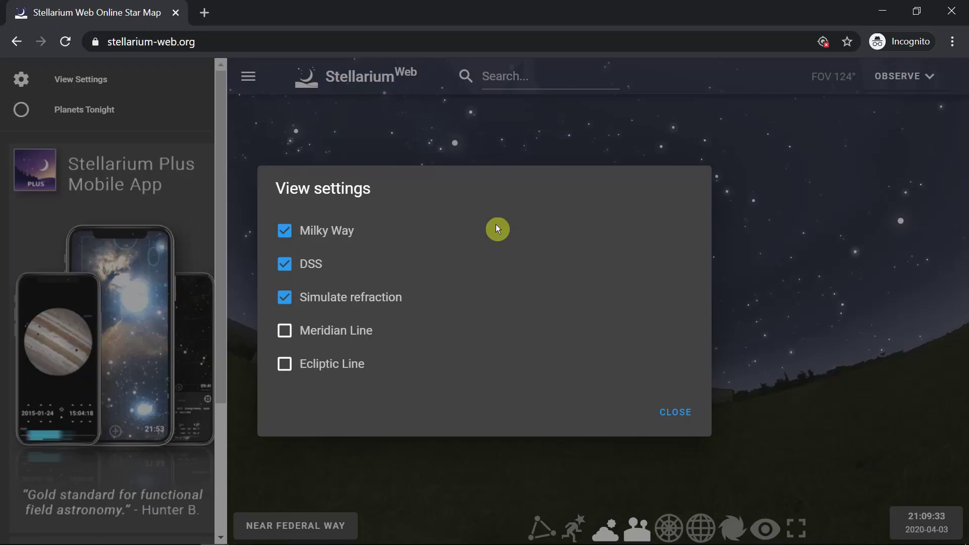
click(289, 331)
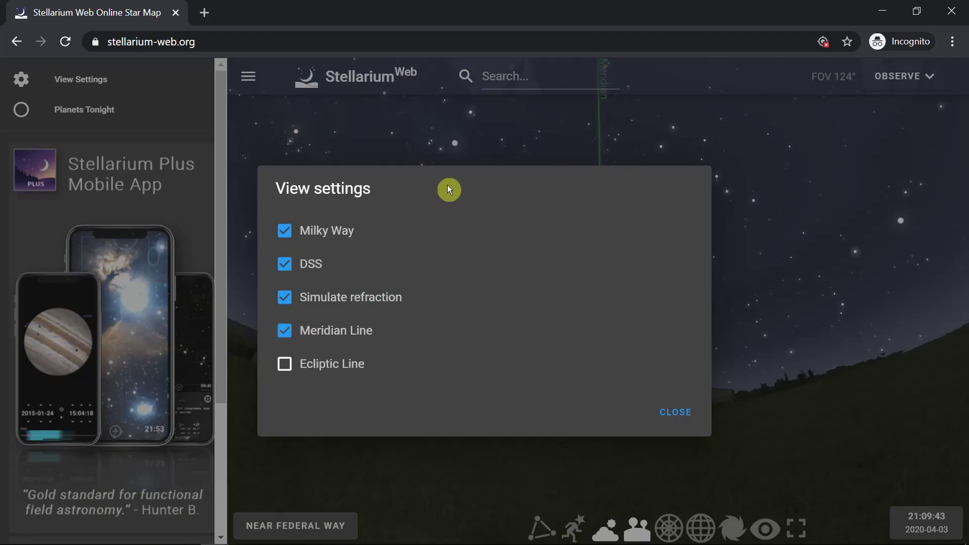
click(288, 334)
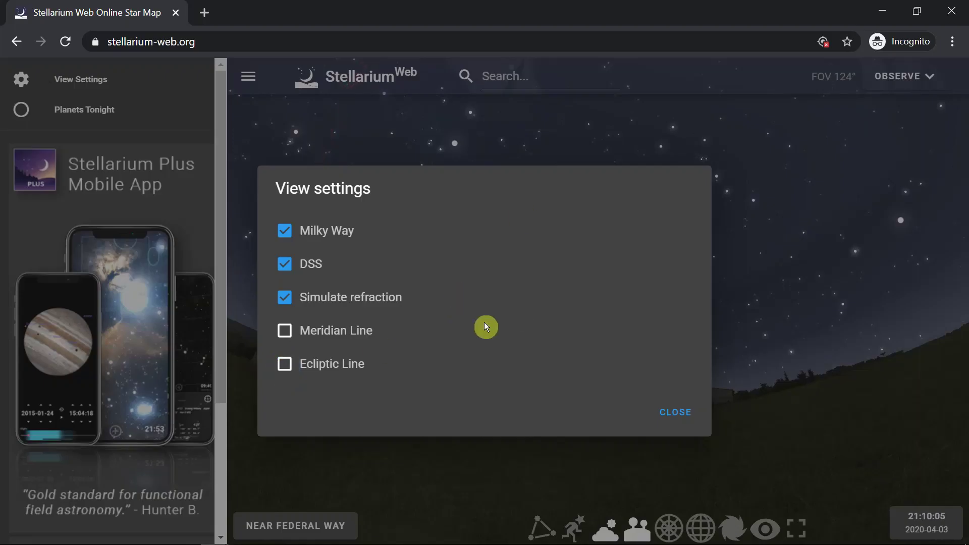
click(675, 413)
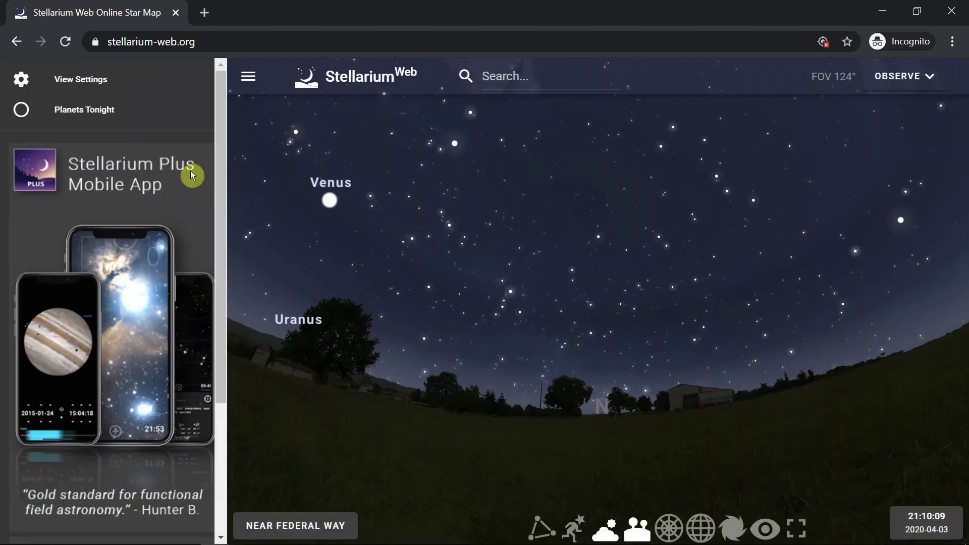
- Review tonight's planet visibility chart, close it and collapse the side menu
click(110, 114)
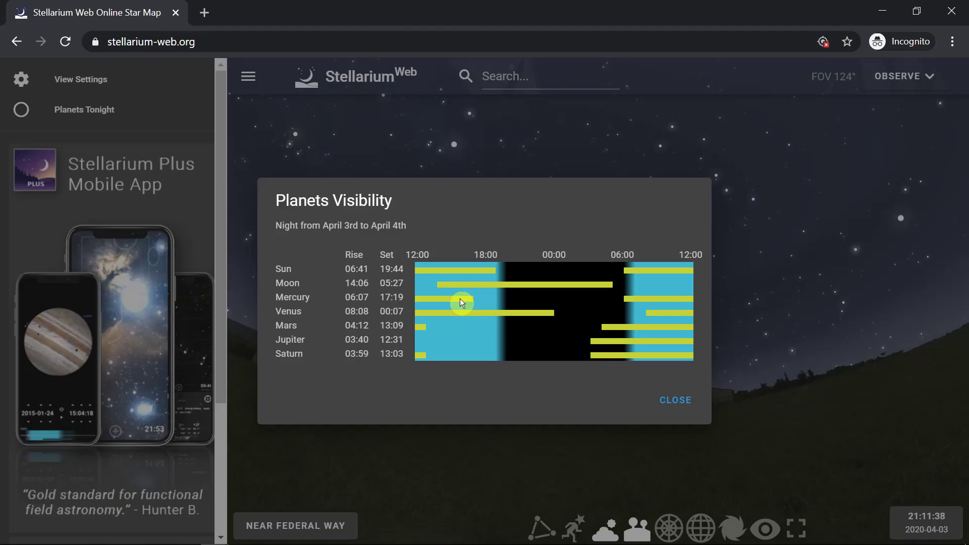
click(680, 399)
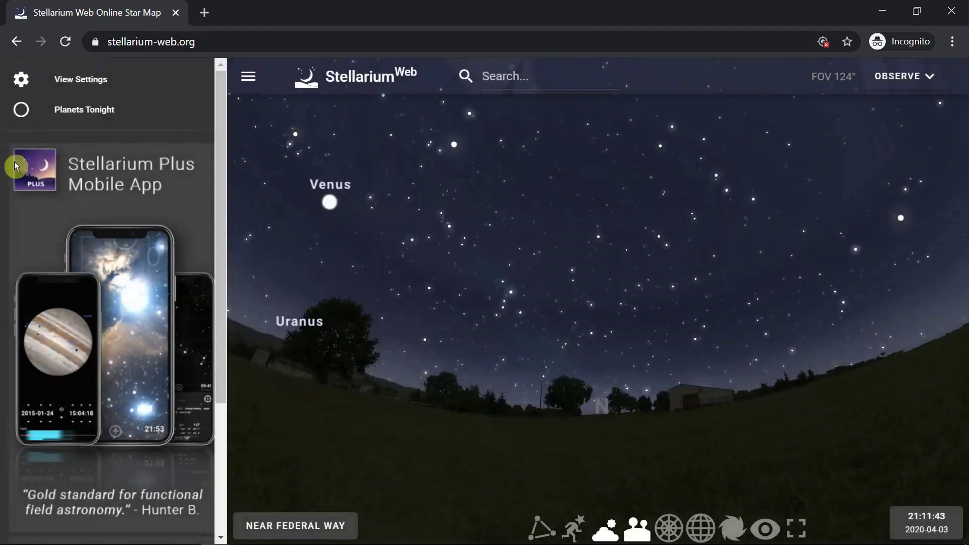
click(247, 81)
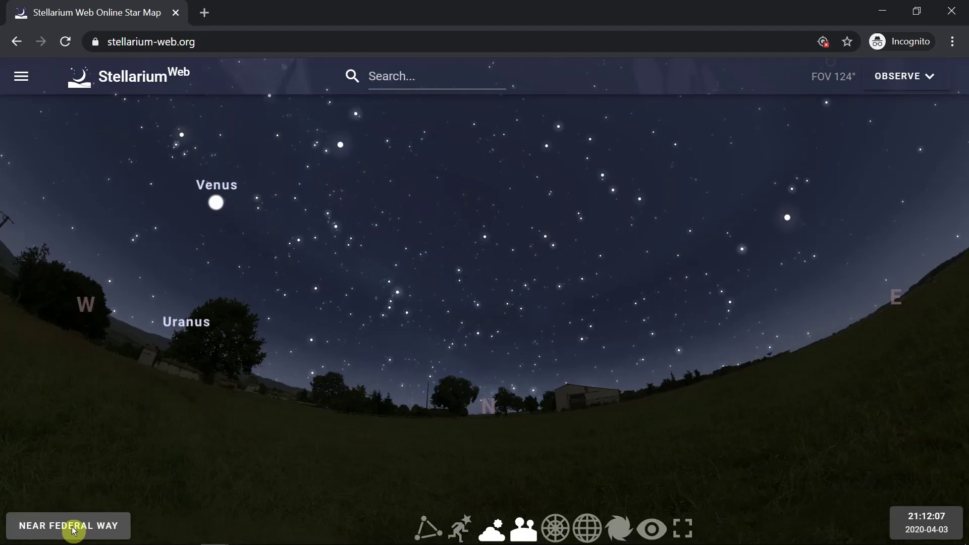
- Set the observing location to Enumclaw by moving the map marker there from Federal Way
click(73, 530)
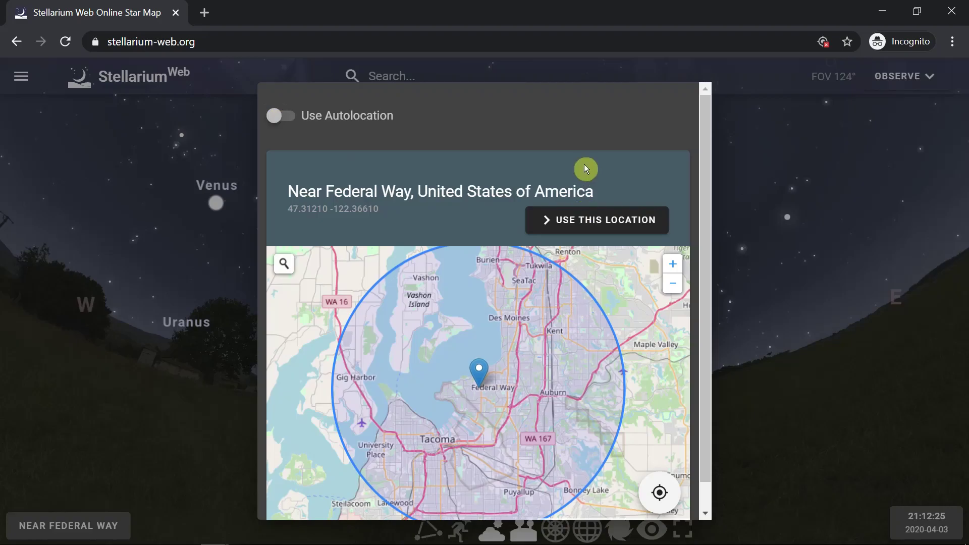
click(672, 287)
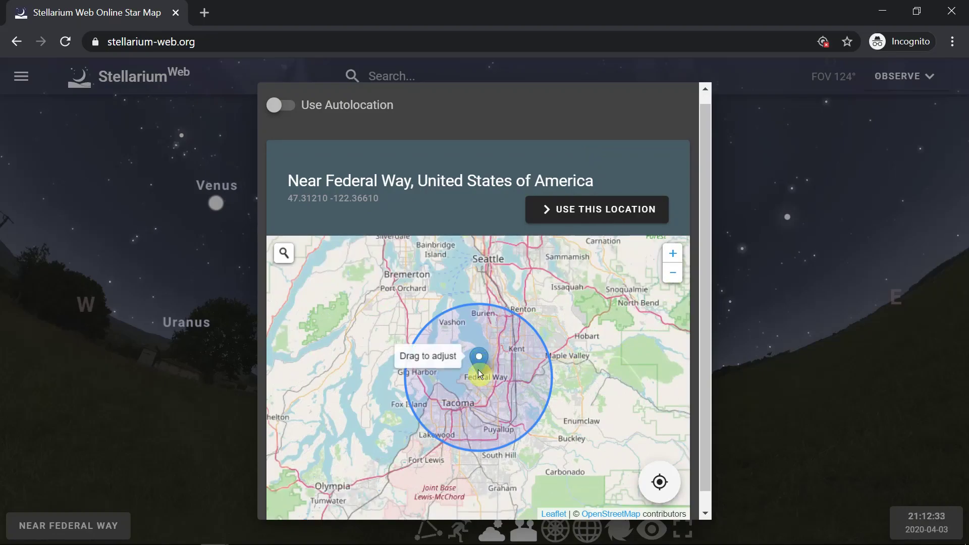
mouse_move(480, 373)
mouse_down()
mouse_move(416, 438)
mouse_move(543, 402)
mouse_move(579, 409)
mouse_up()
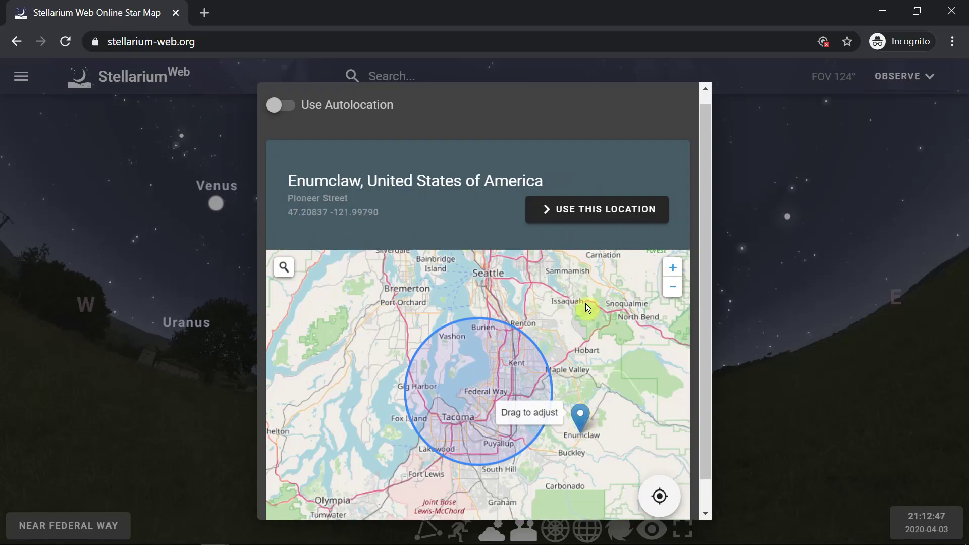
click(607, 213)
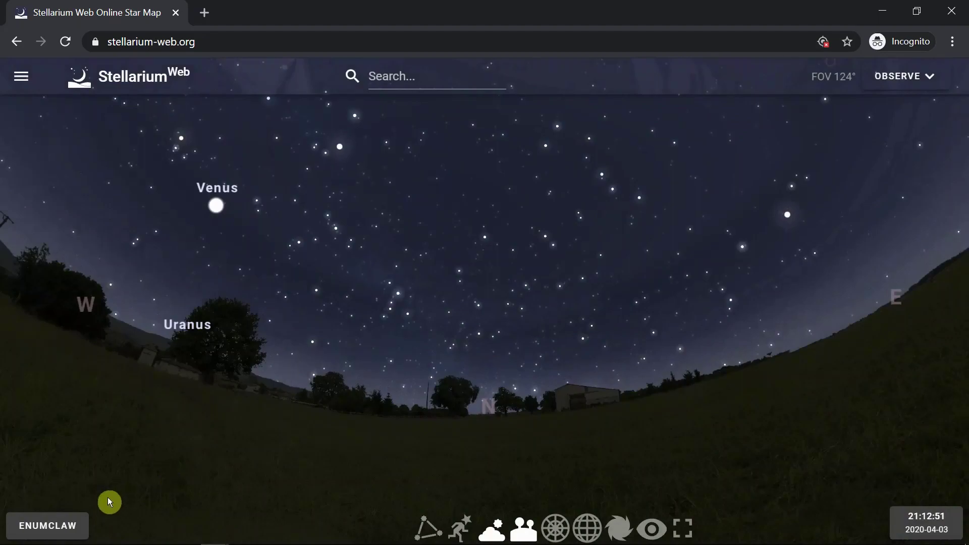
- Search the location map for "Tacoma,Wa" and use Tacoma, Washington as the observing location
click(59, 525)
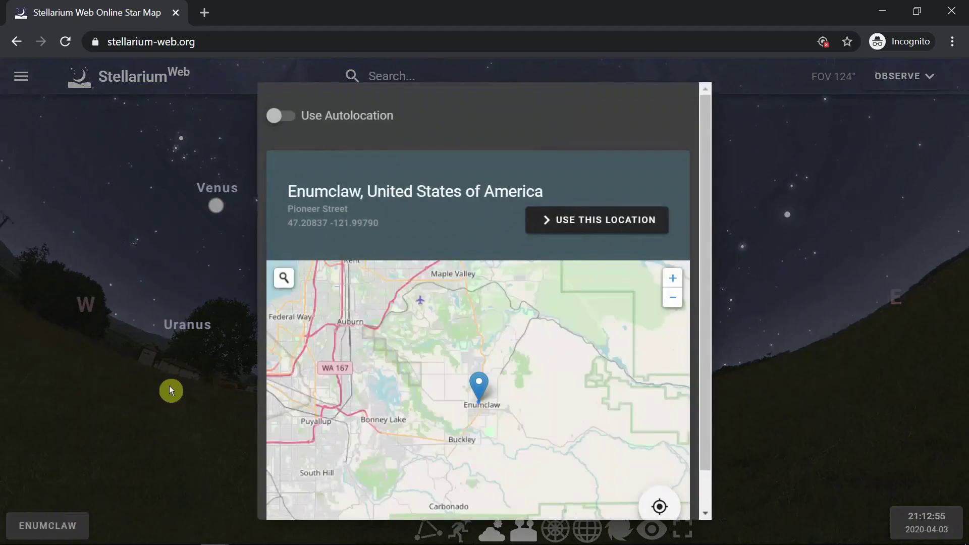
click(285, 279)
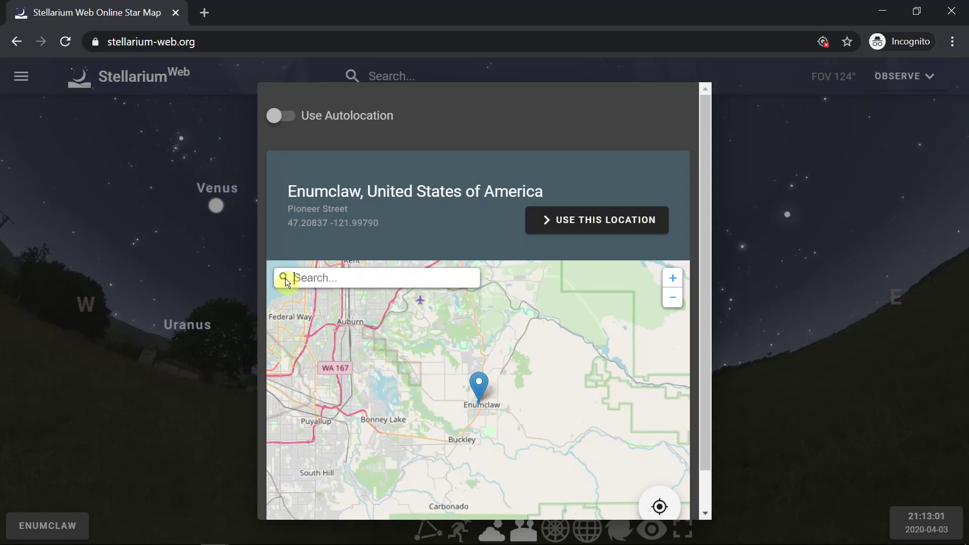
text(Tacoma,Wa)
triple_click(323, 279)
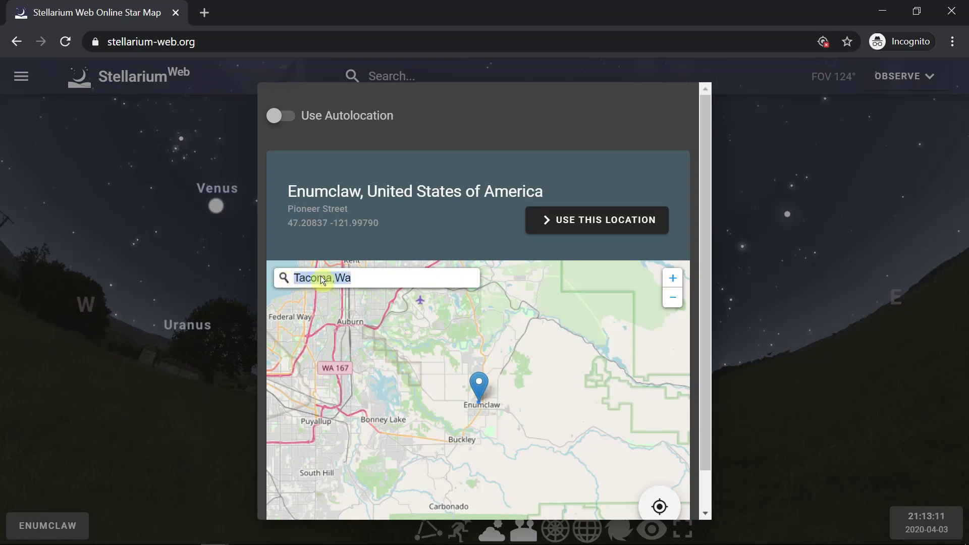
click(361, 281)
key(Return)
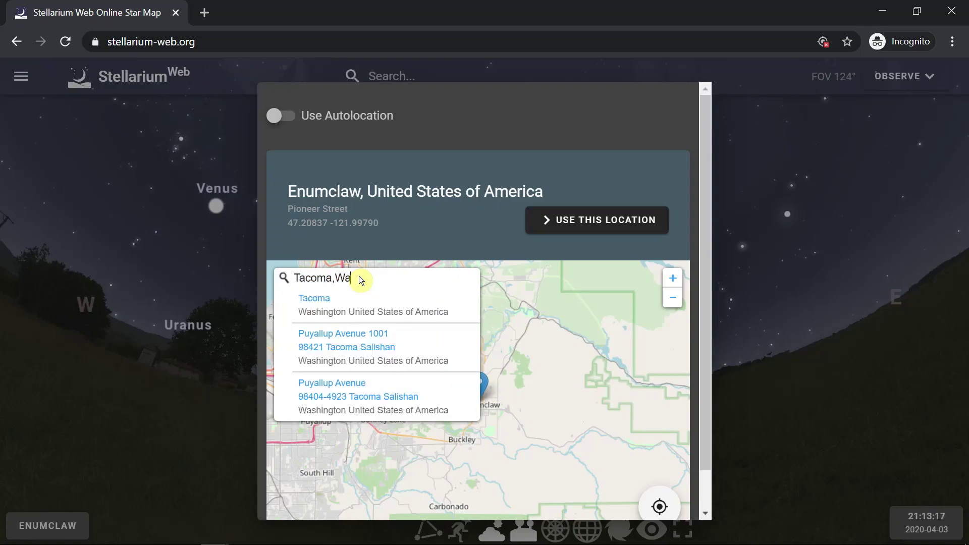
key(Down)
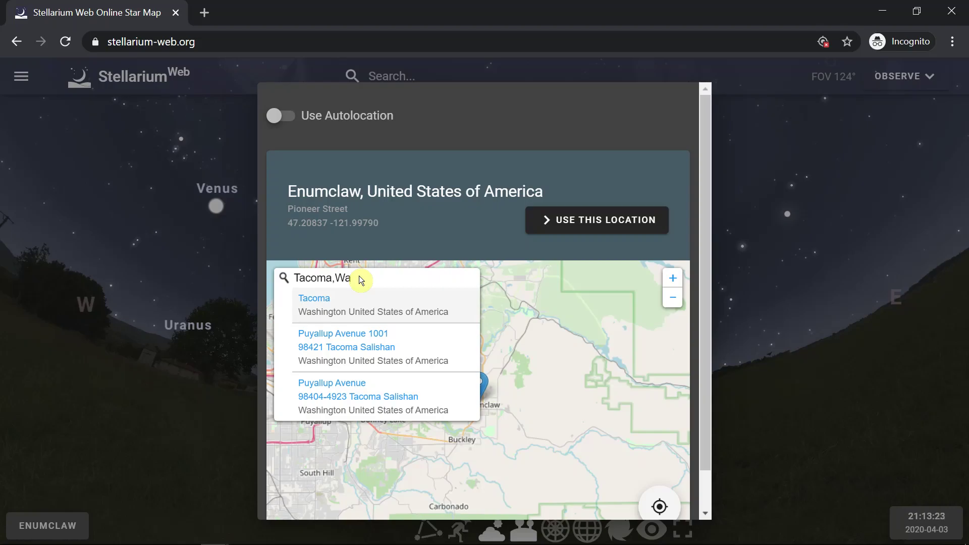
key(Return)
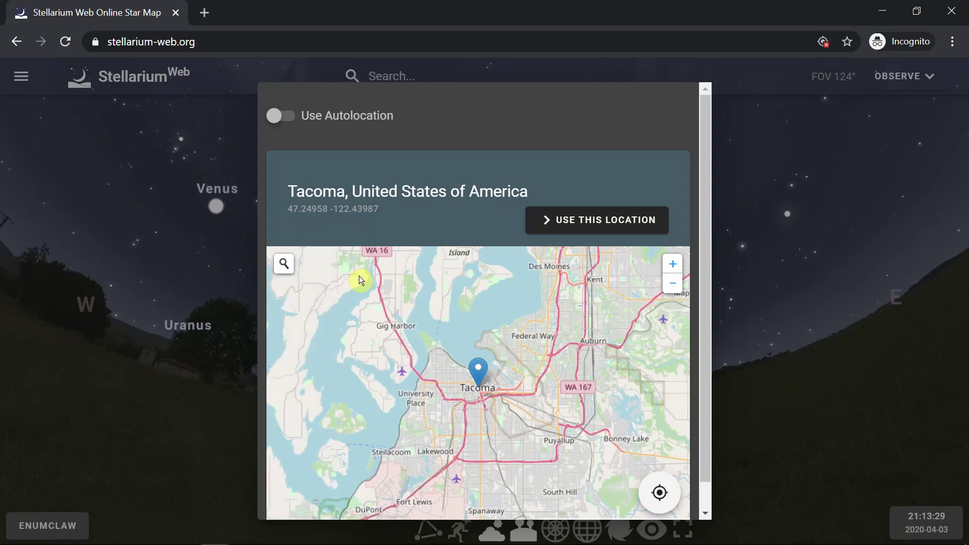
click(585, 218)
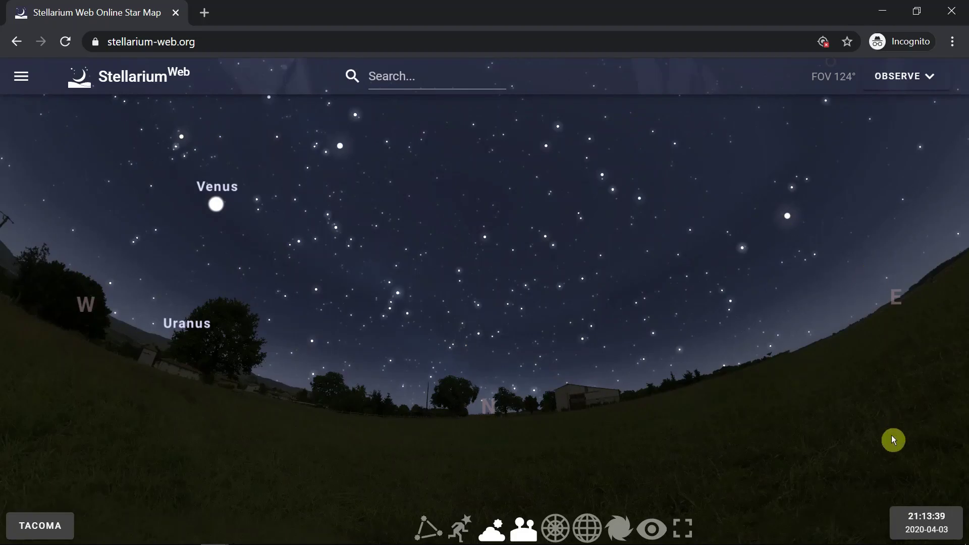
- Try pausing and resuming the sky clock, reset it to the current time and leave it paused
click(921, 516)
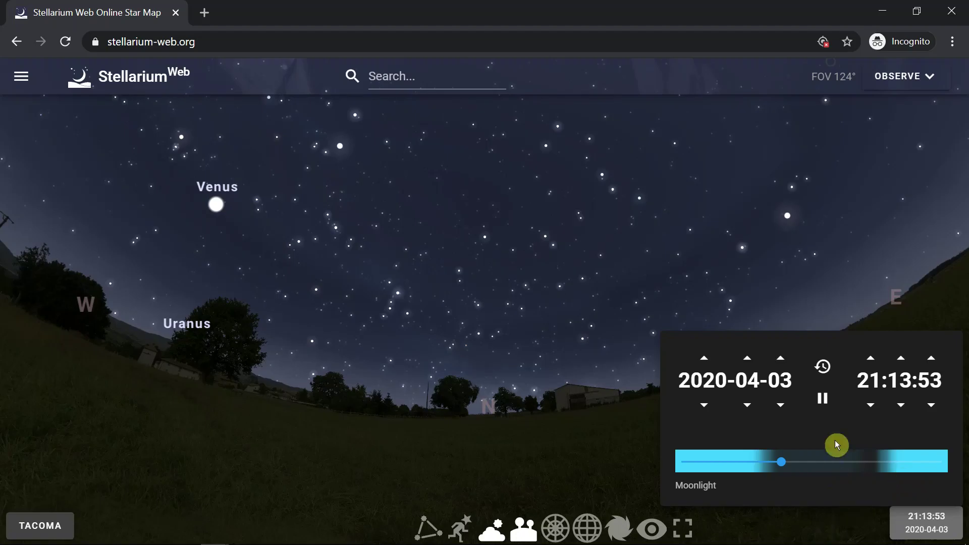
click(821, 401)
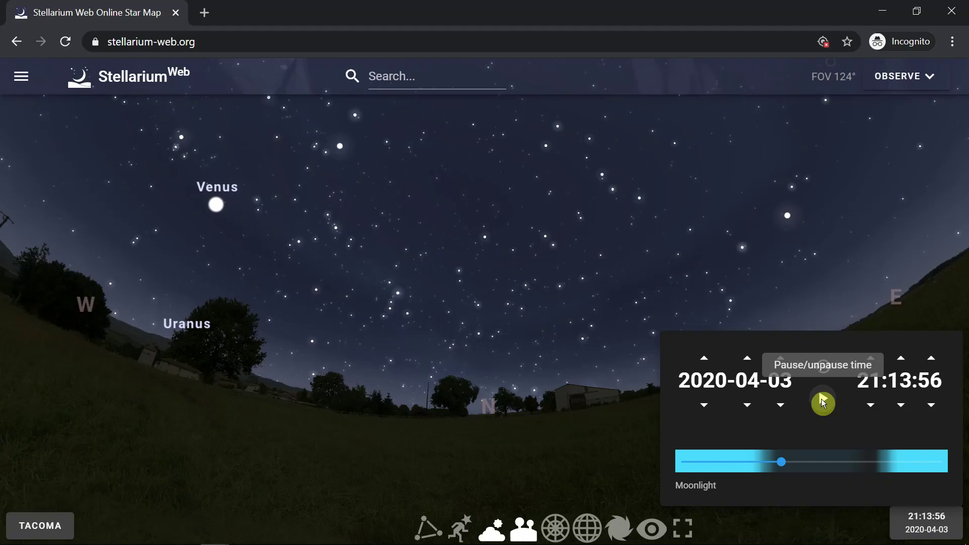
click(821, 399)
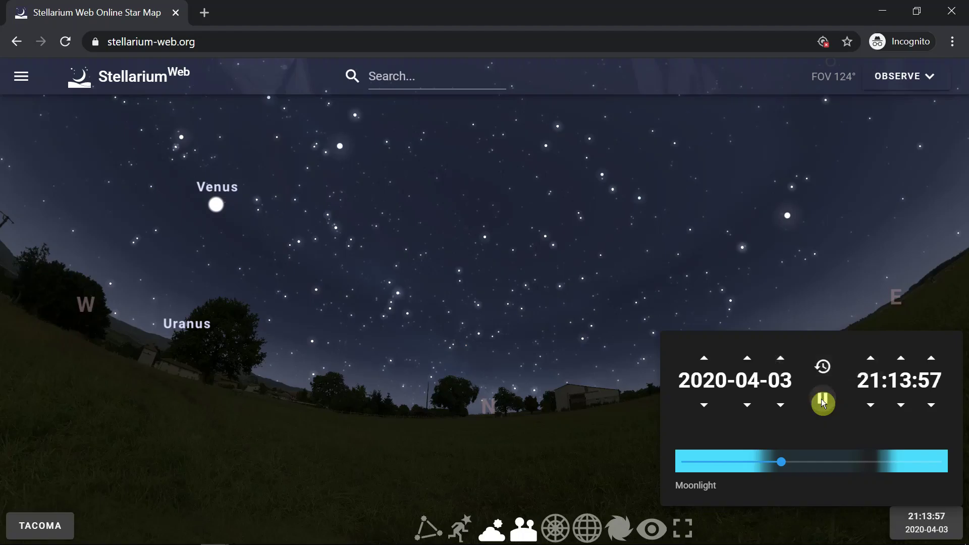
click(823, 364)
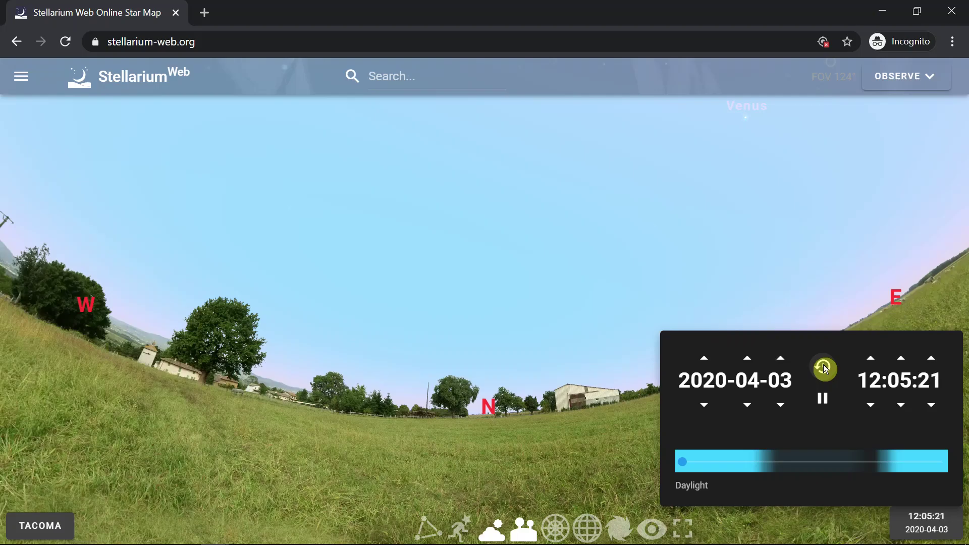
click(824, 402)
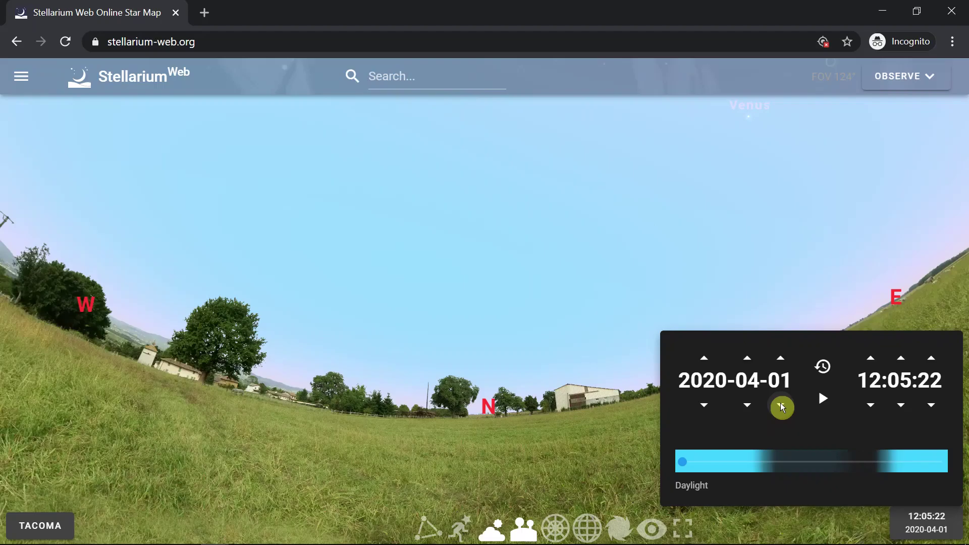
- Move the date back to 2020-03-30 and advance the time to 22:27:00
click(780, 402)
click(780, 402)
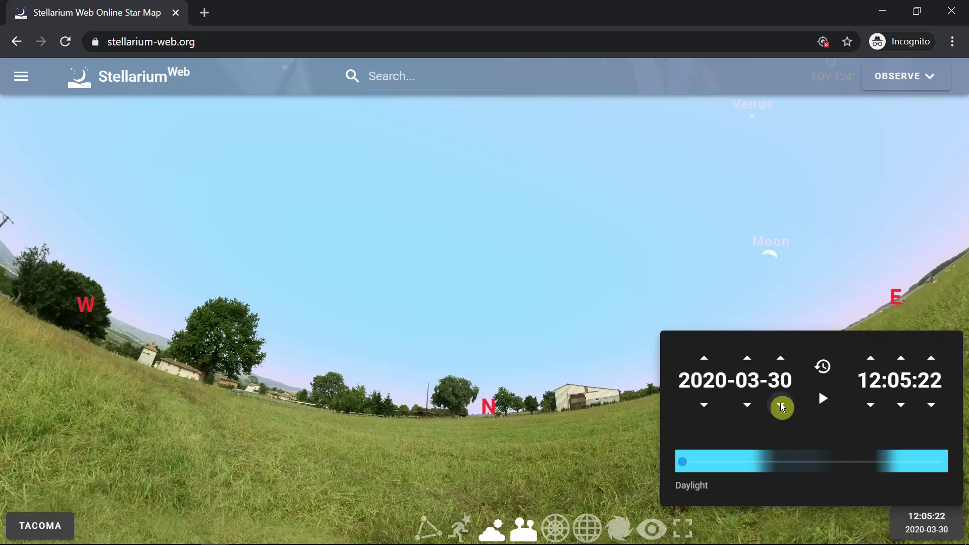
click(871, 359)
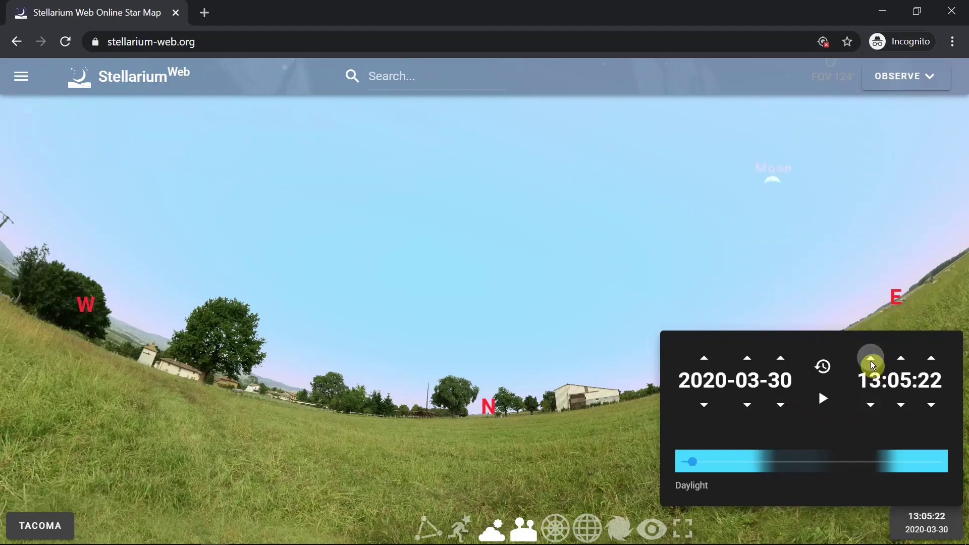
click(871, 360)
click(871, 360)
click(871, 362)
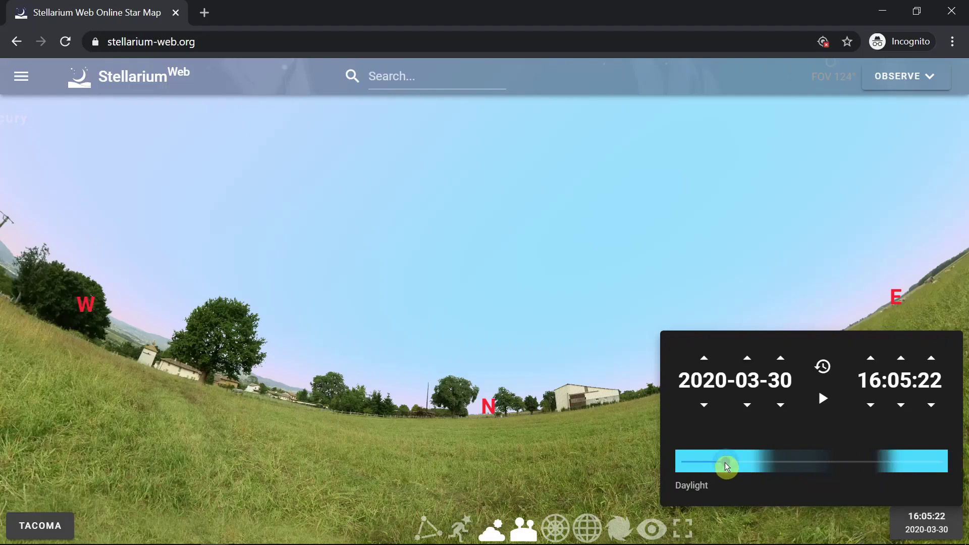
click(871, 359)
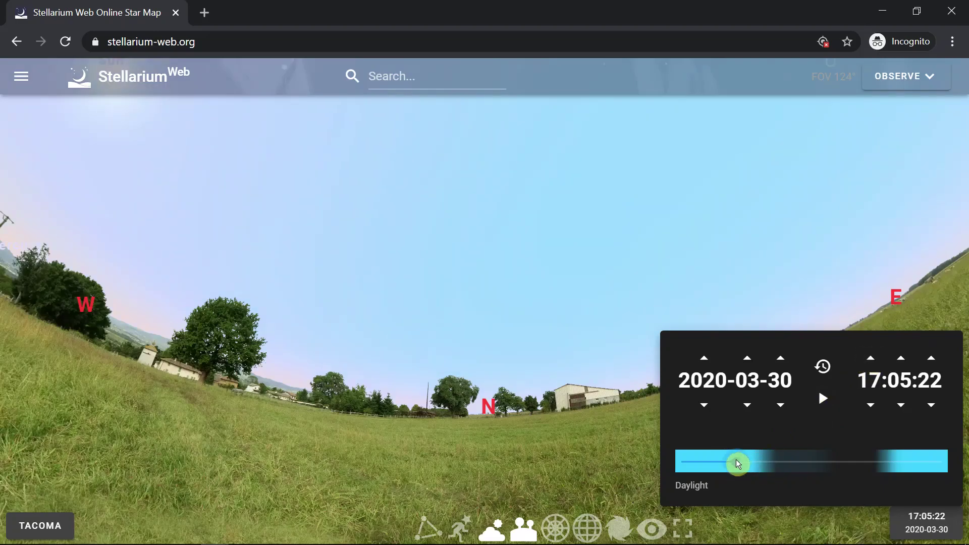
drag(737, 463, 797, 464)
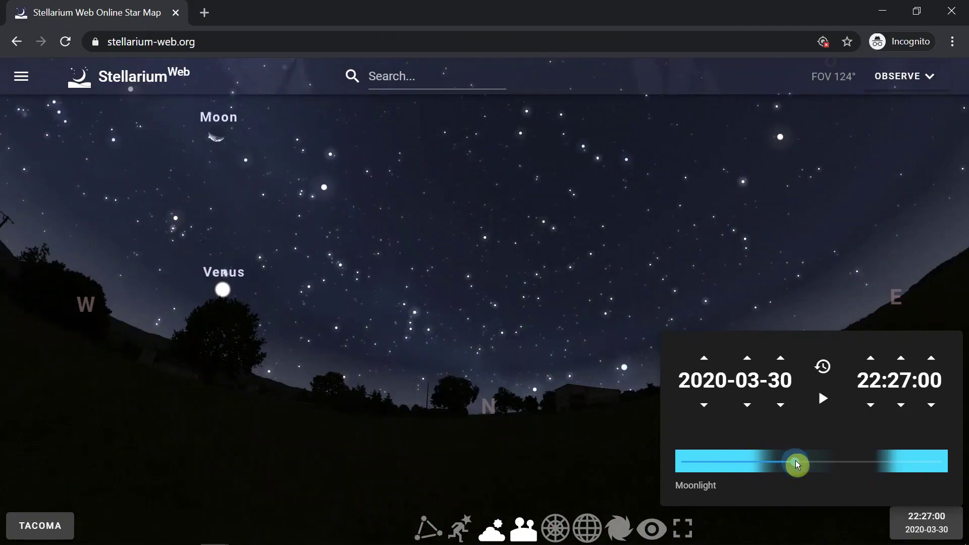
drag(797, 464, 795, 462)
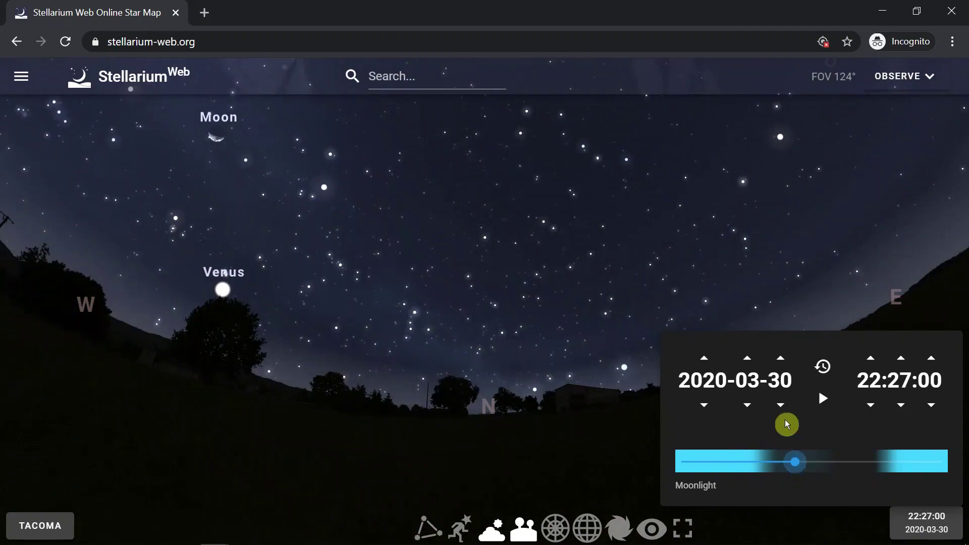
- Advance the date to 2020-04-03 and set the time to 23:09:00
click(781, 358)
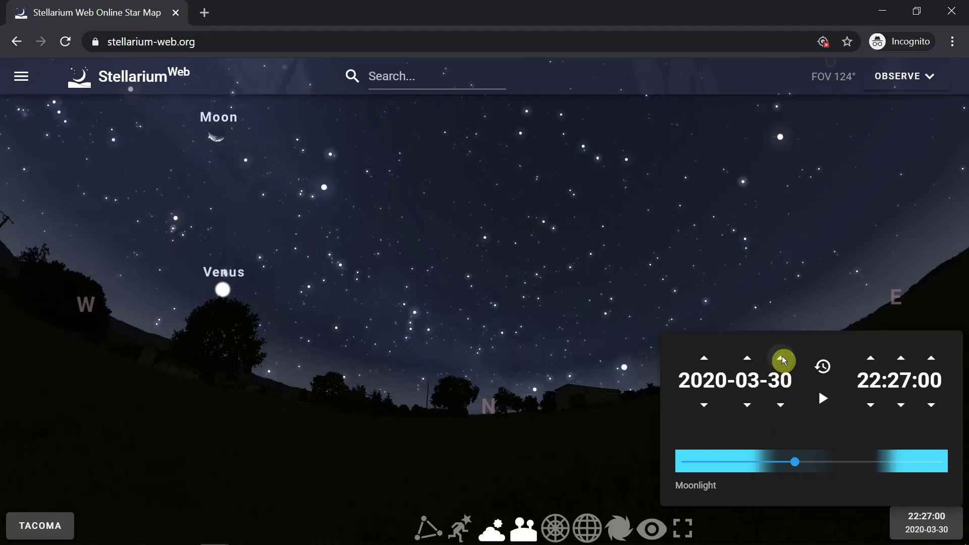
click(781, 358)
click(781, 358)
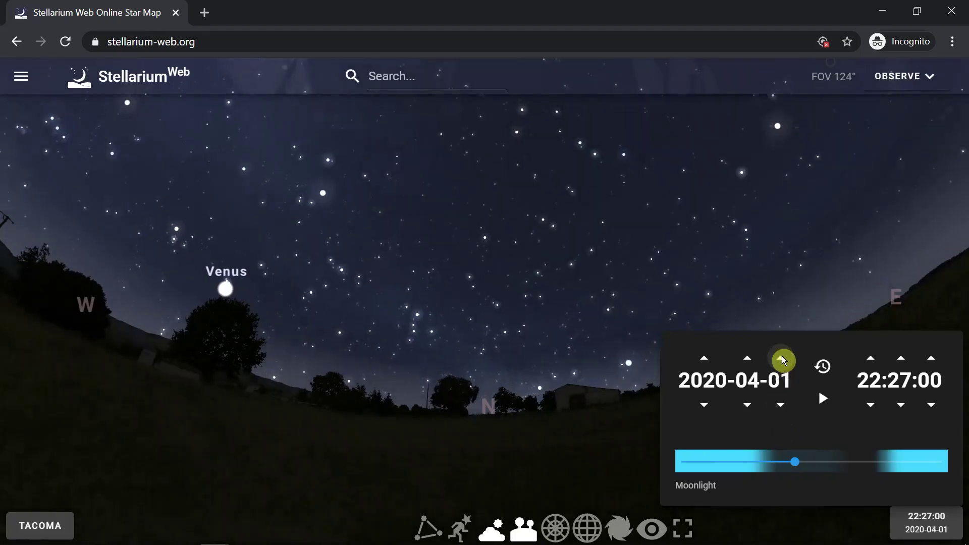
click(781, 358)
click(781, 358)
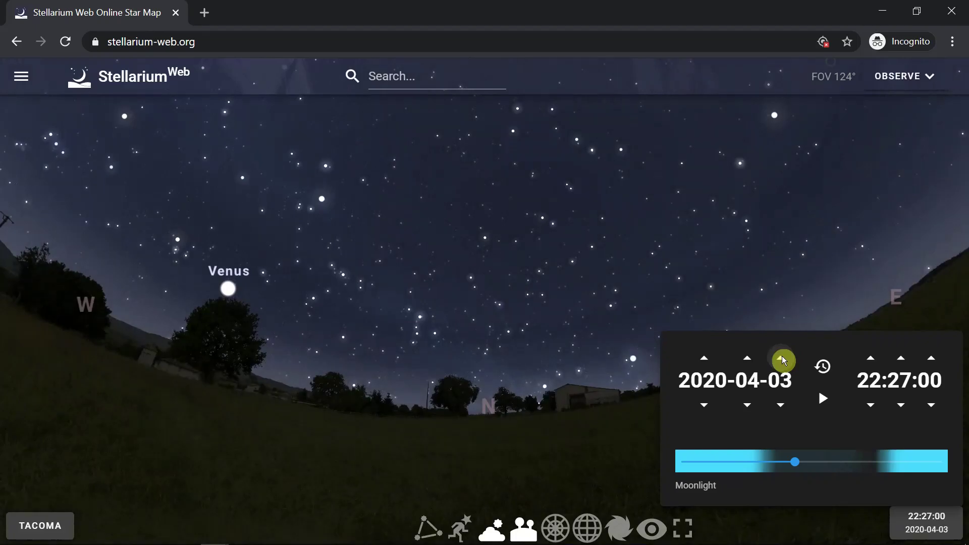
drag(796, 462, 804, 462)
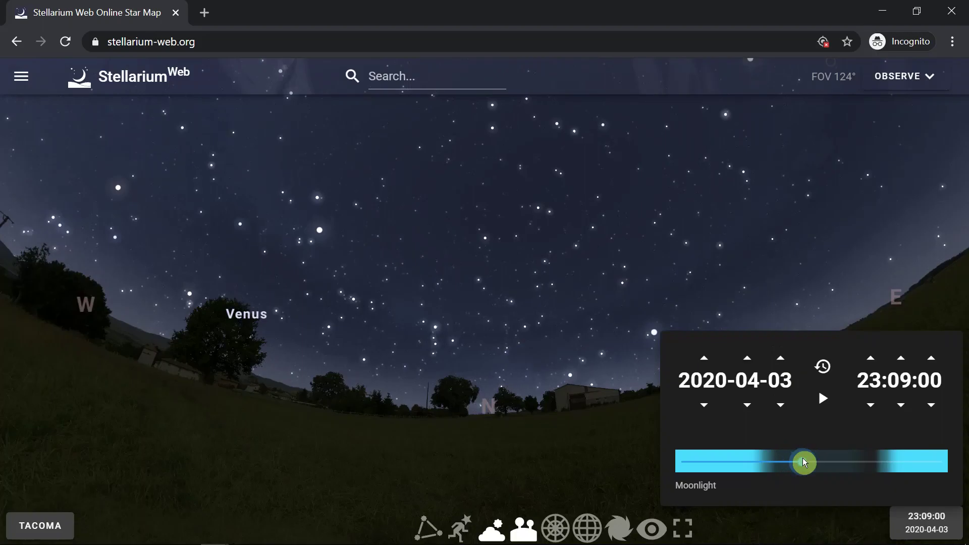
- Run the sky clock briefly from 23:09:00 and close the date and time controls
drag(803, 462, 804, 461)
click(822, 398)
click(591, 459)
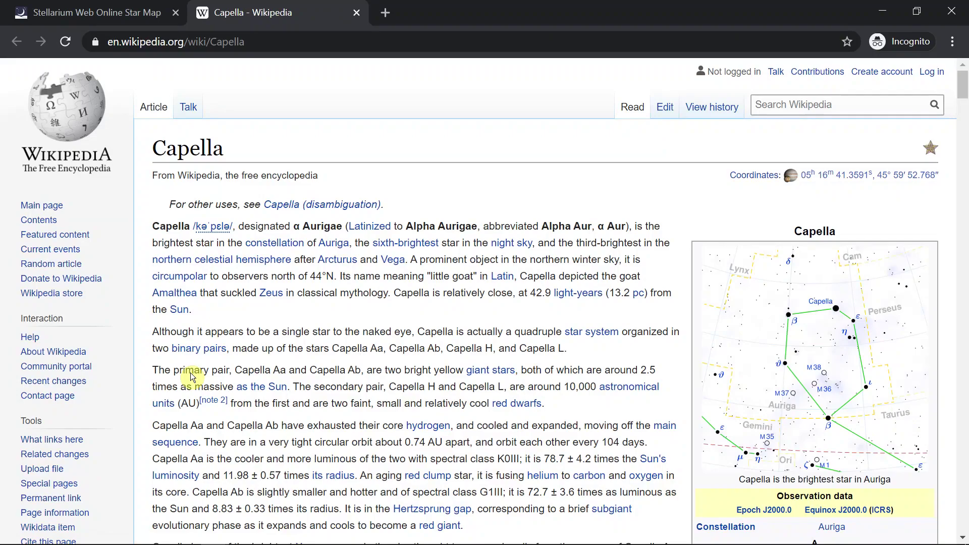
- Close the Wikipedia article on Capella and deselect the star in Stellarium Web
click(357, 12)
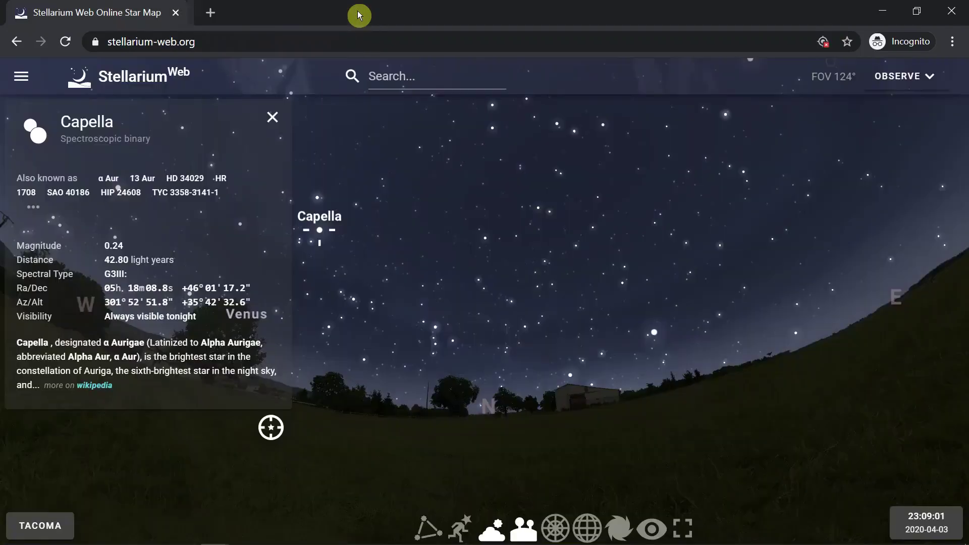
click(375, 156)
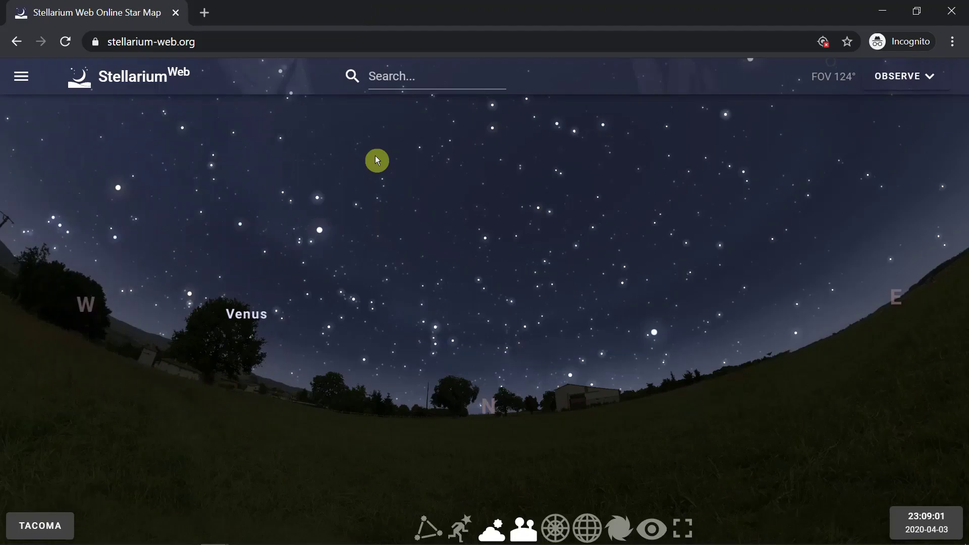
- Search for "Polaris", centre the sky on that star and close its details
click(409, 75)
text(ola)
key(Home)
text(P)
key(End)
text(ris)
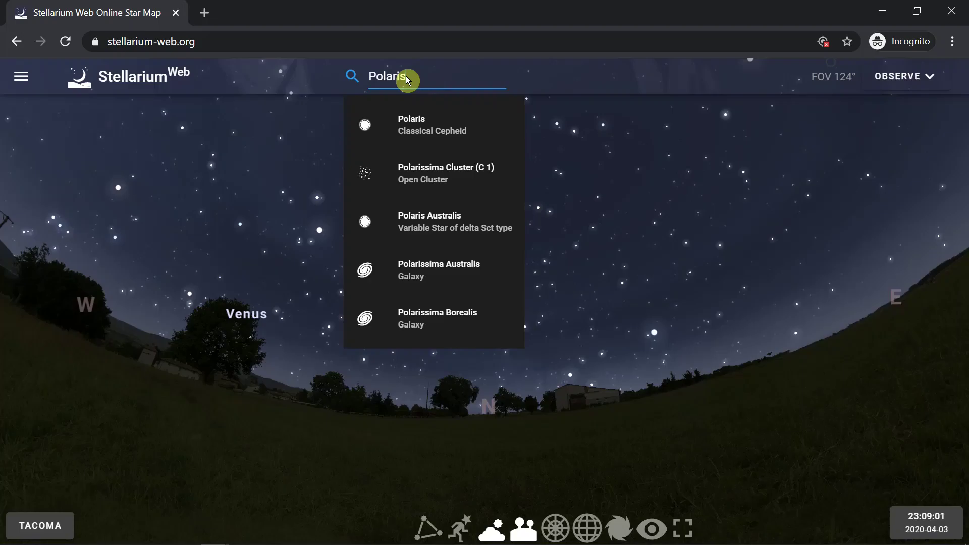
click(420, 132)
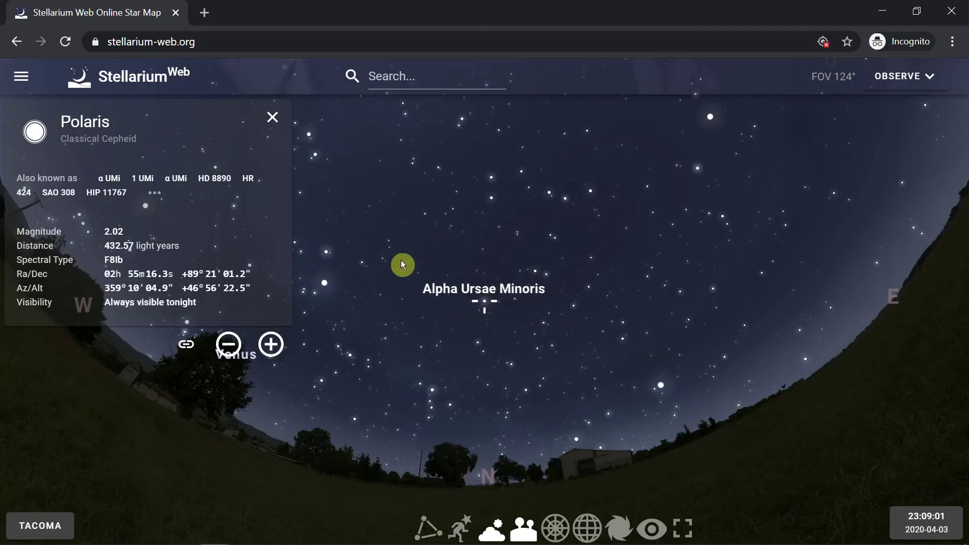
click(271, 120)
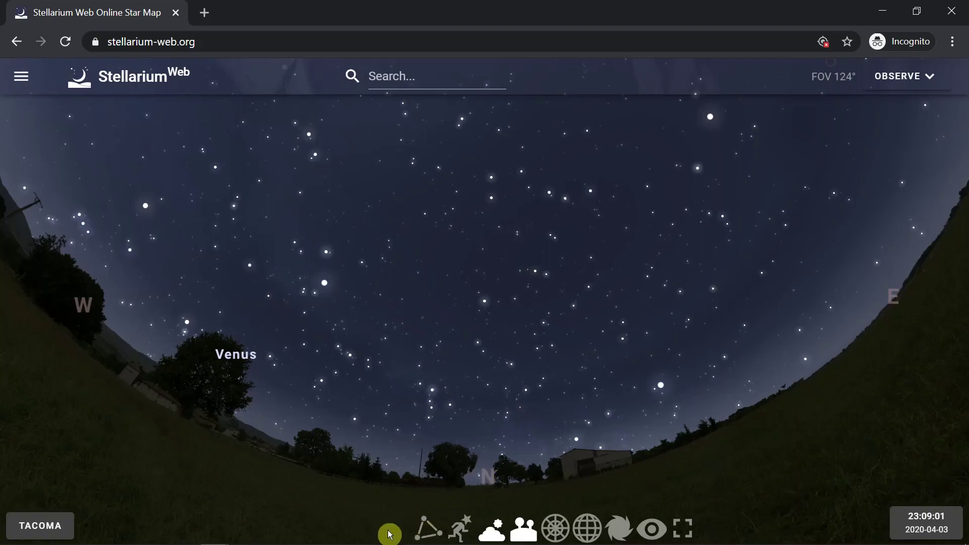
- Try out the constellation lines and constellation art, and turn both off again
click(427, 529)
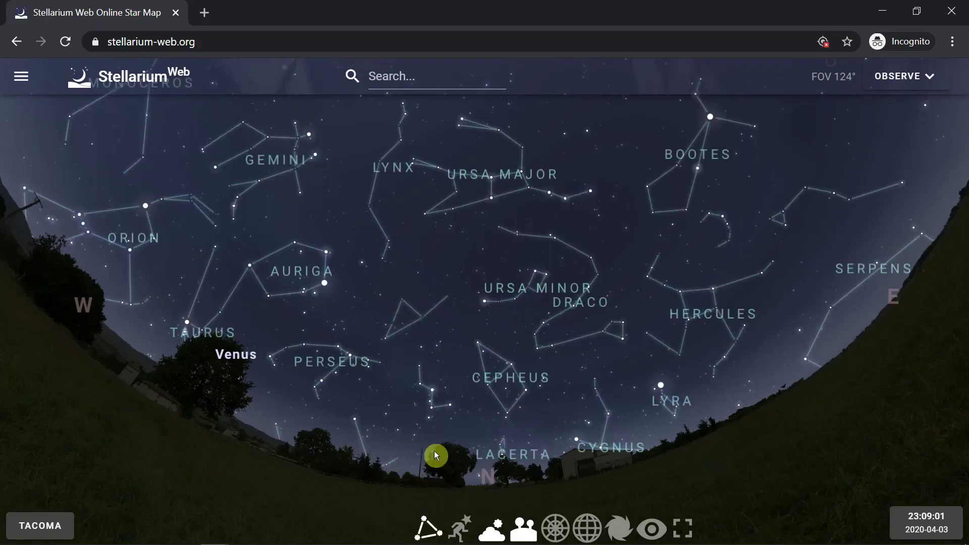
click(462, 534)
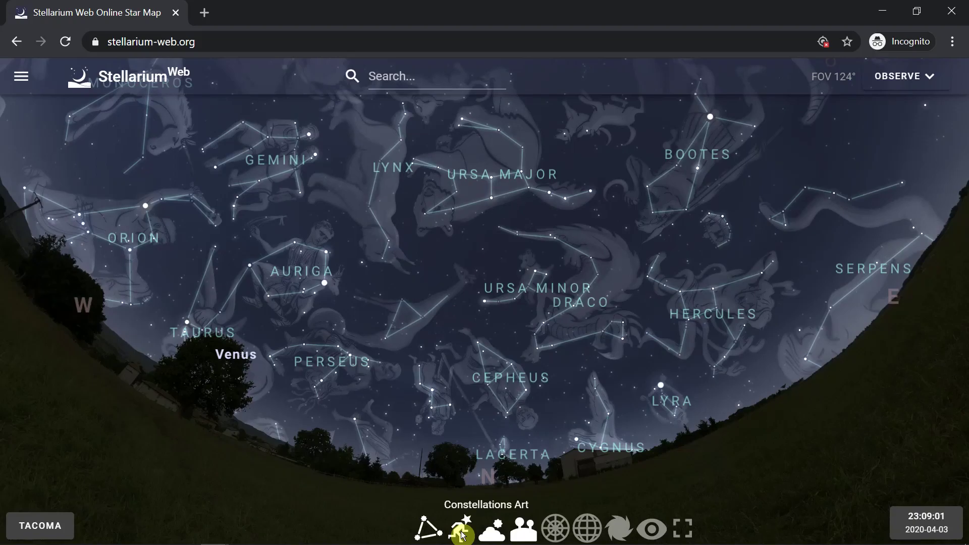
click(463, 534)
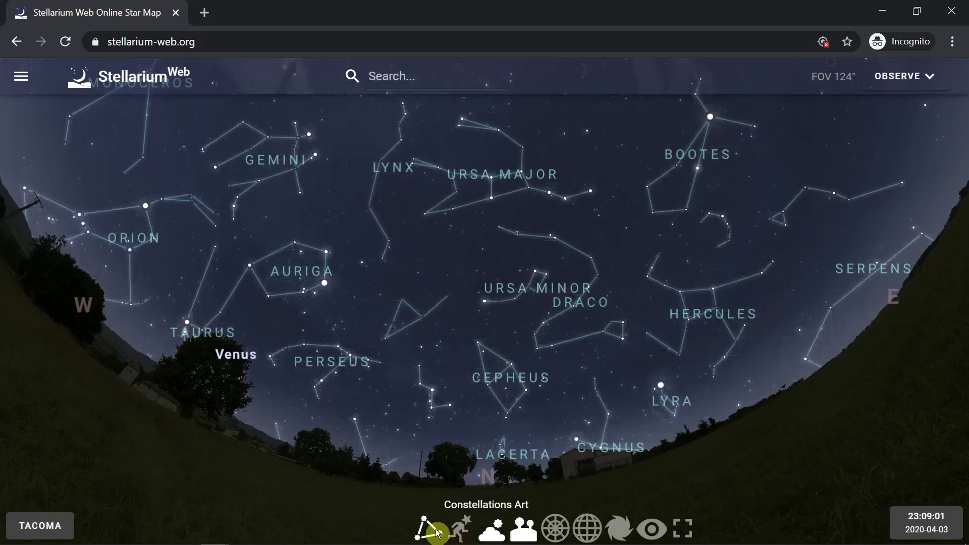
click(436, 532)
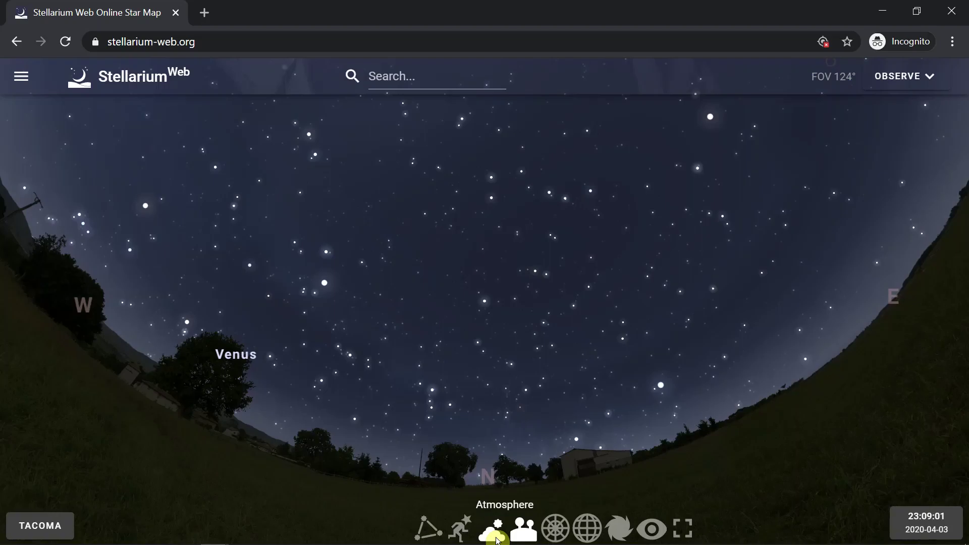
- Turn off the atmosphere, and try hiding the landscape before restoring it
click(497, 539)
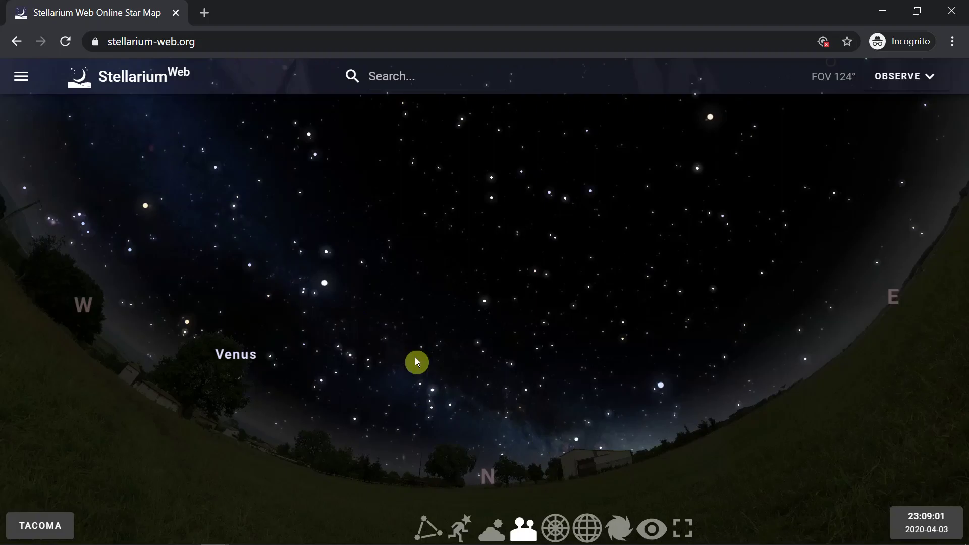
click(524, 530)
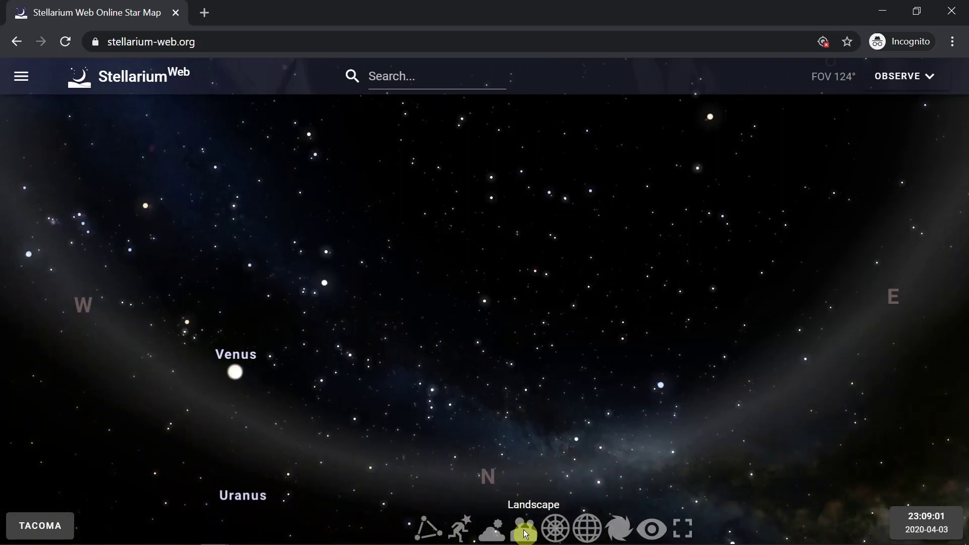
click(524, 530)
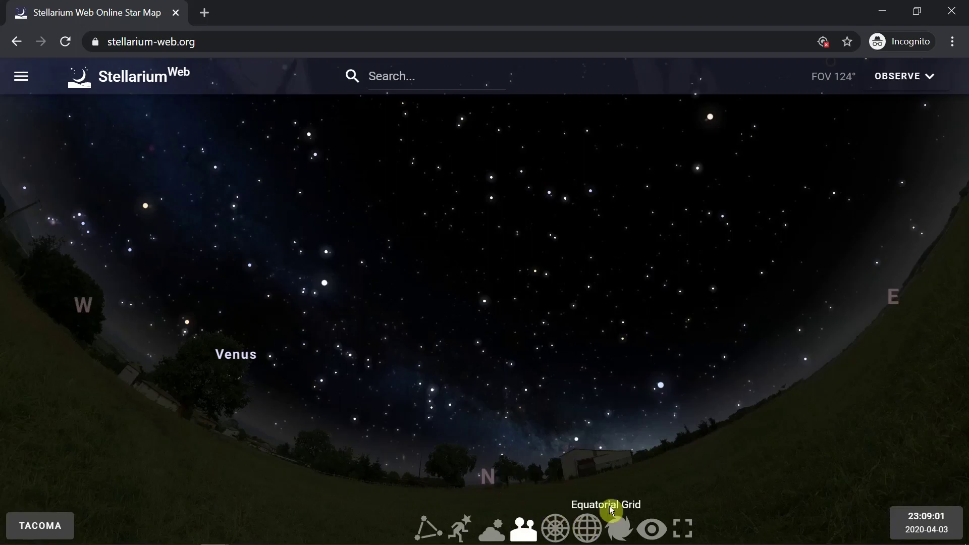
- Try displaying the deep sky objects above the northern horizon and turn them off again
click(618, 530)
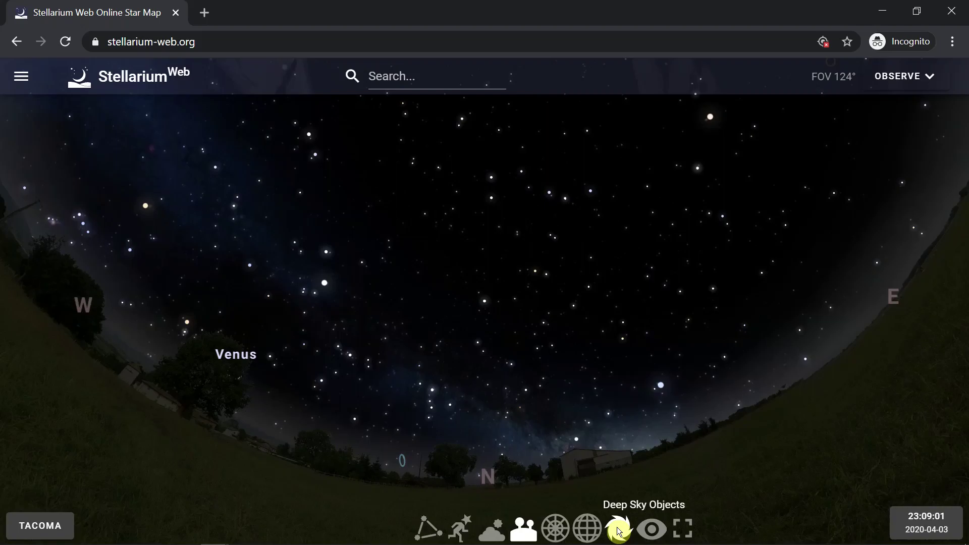
scroll(486, 444, down, 2)
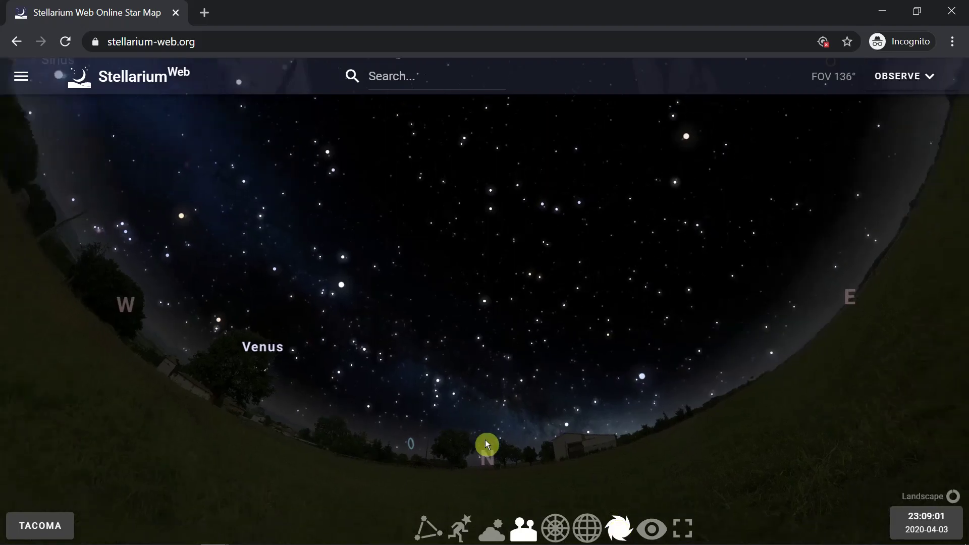
scroll(487, 444, up, 3)
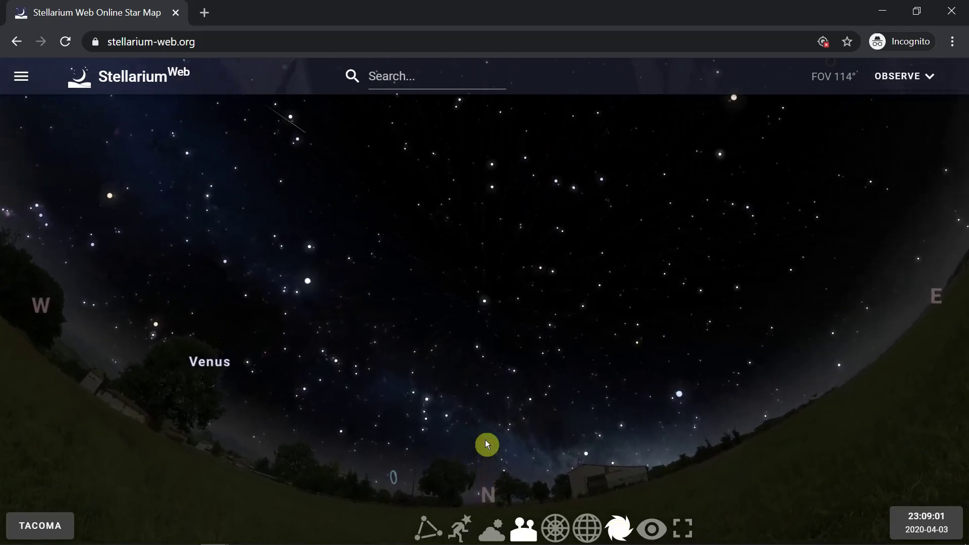
drag(487, 444, 498, 369)
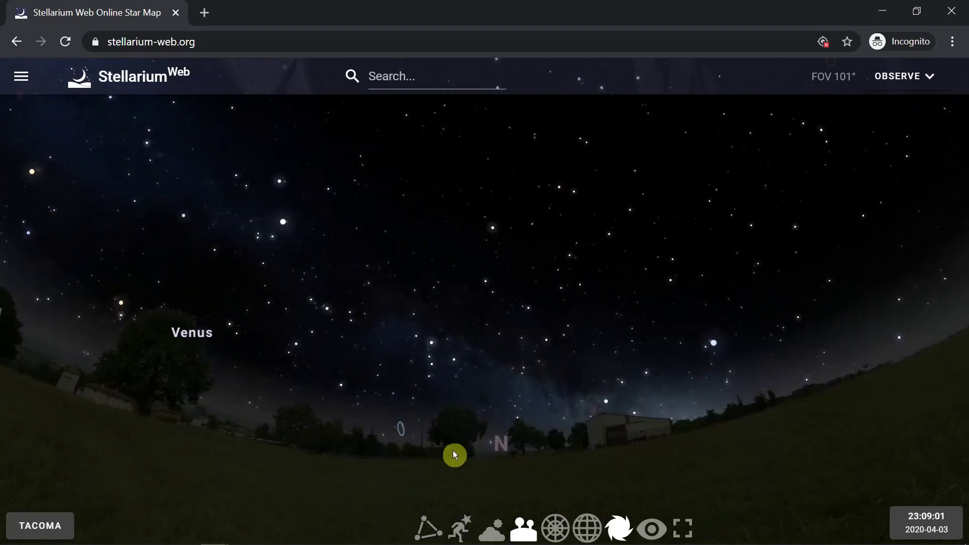
click(620, 534)
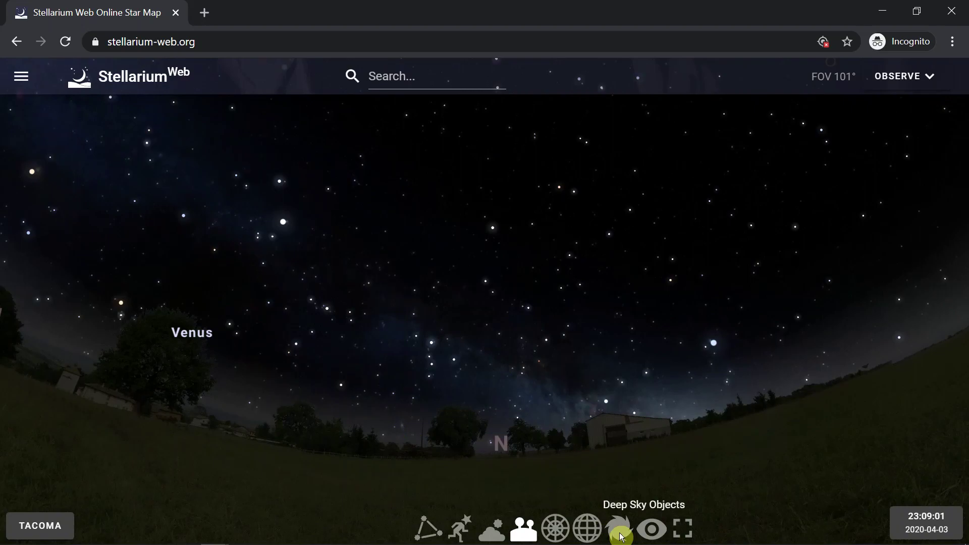
- Bring back the deep sky objects to view the Andromeda Nebula's details, close them and hide the objects
click(620, 534)
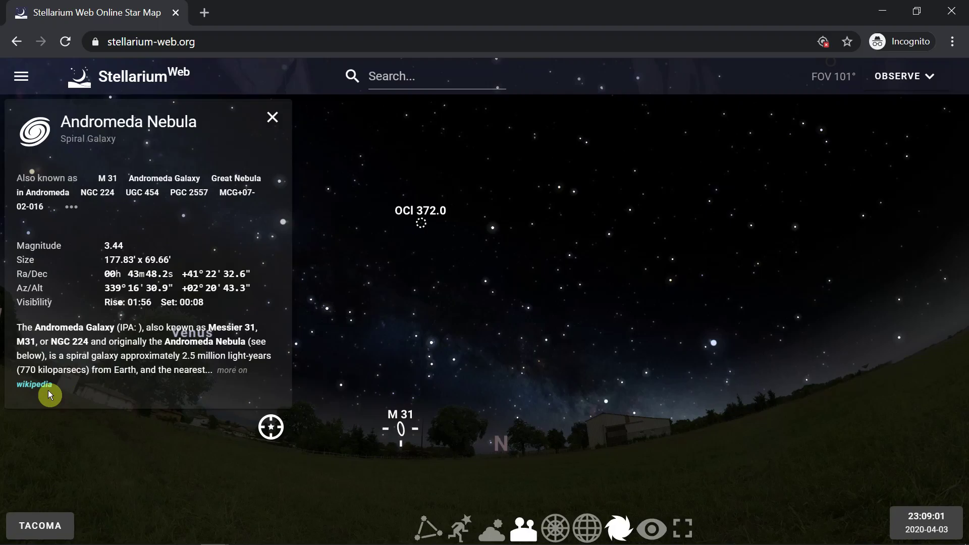
click(272, 120)
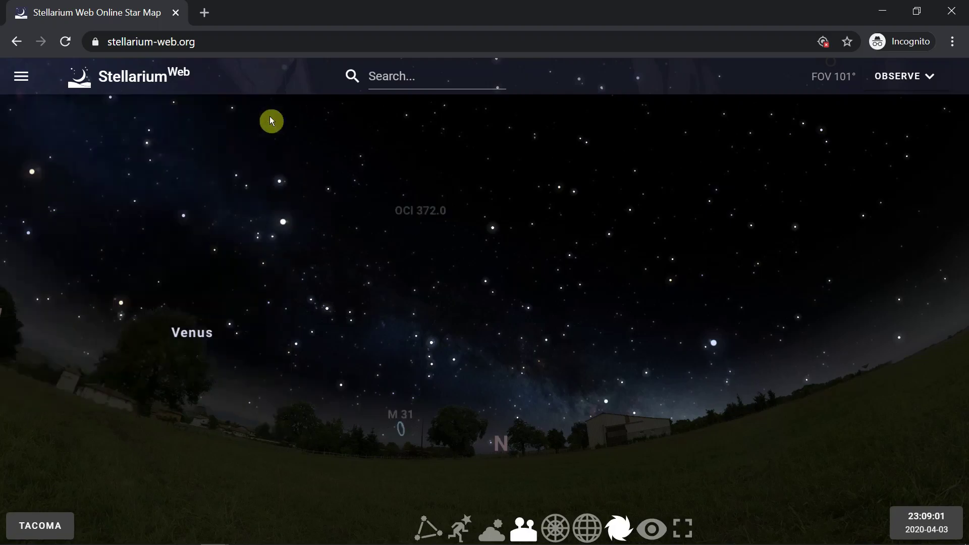
click(613, 529)
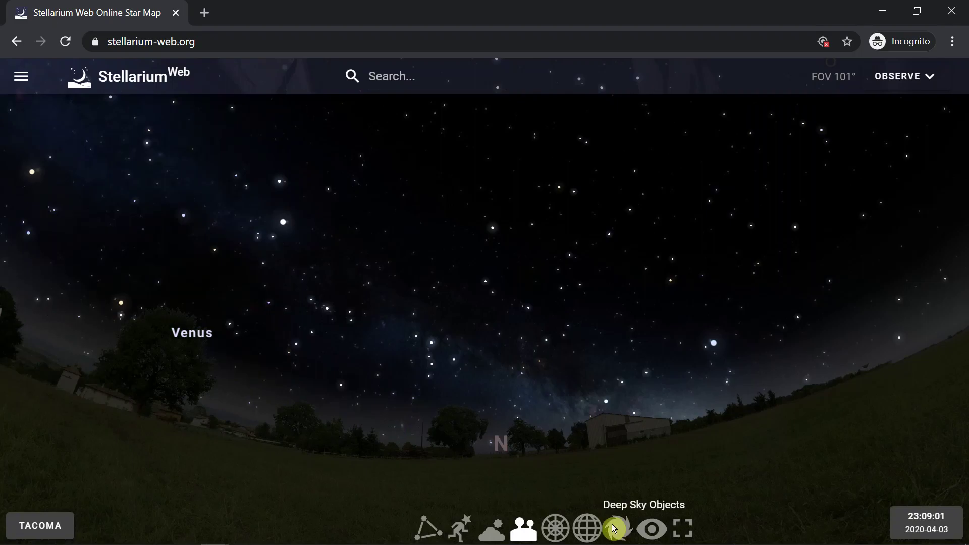
- Preview the sky in night mode and return to the normal display
click(656, 531)
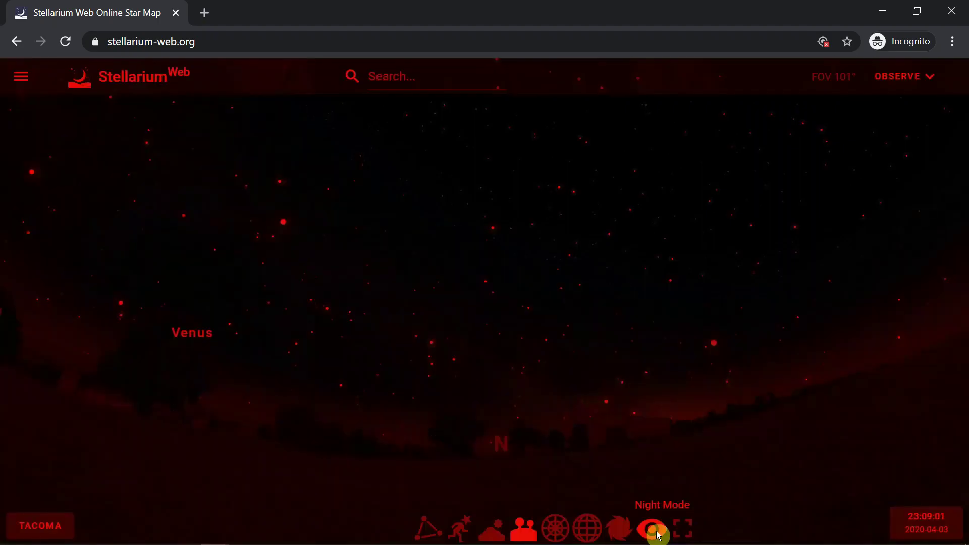
click(656, 531)
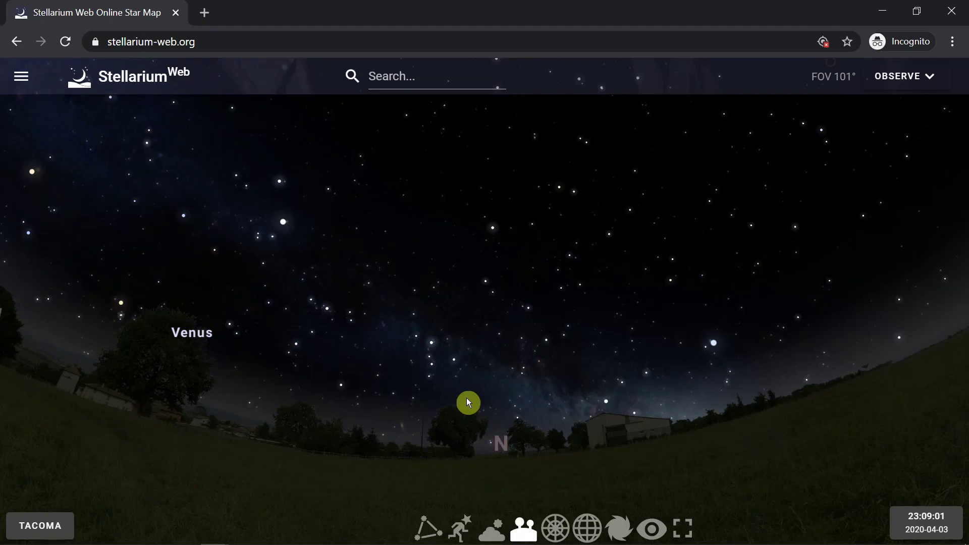
- Hide the landscape that covers Venus near the western horizon
scroll(467, 397, down, 5)
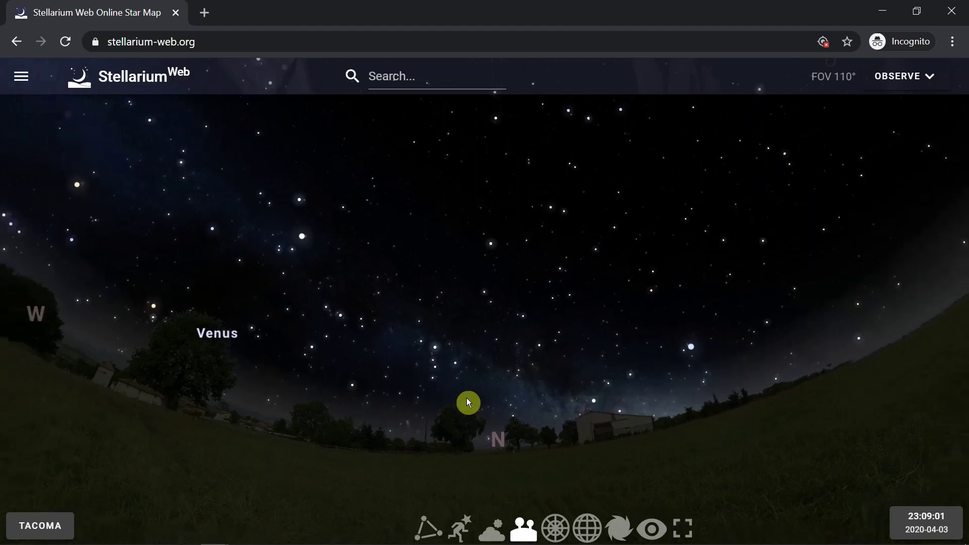
scroll(449, 415, up, 5)
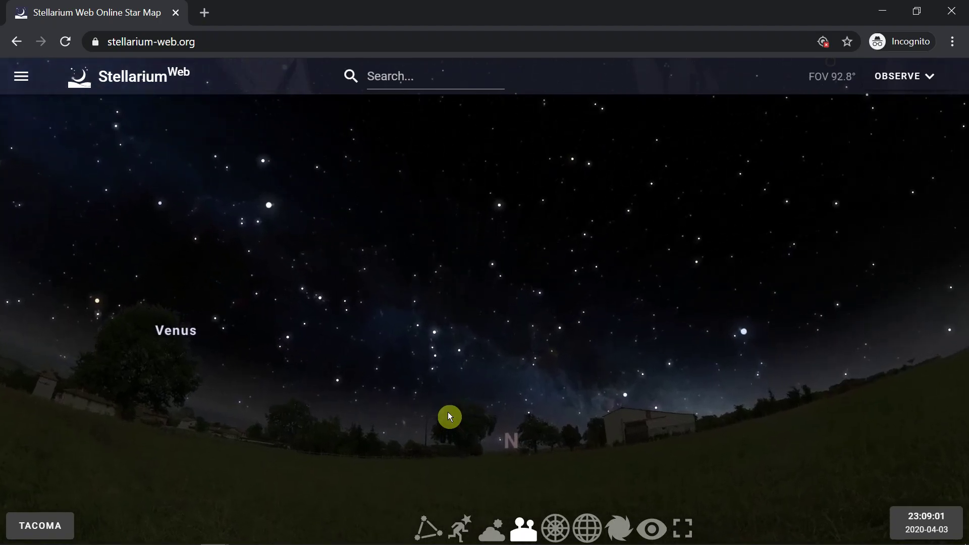
scroll(449, 417, up, 3)
scroll(449, 417, up, 1)
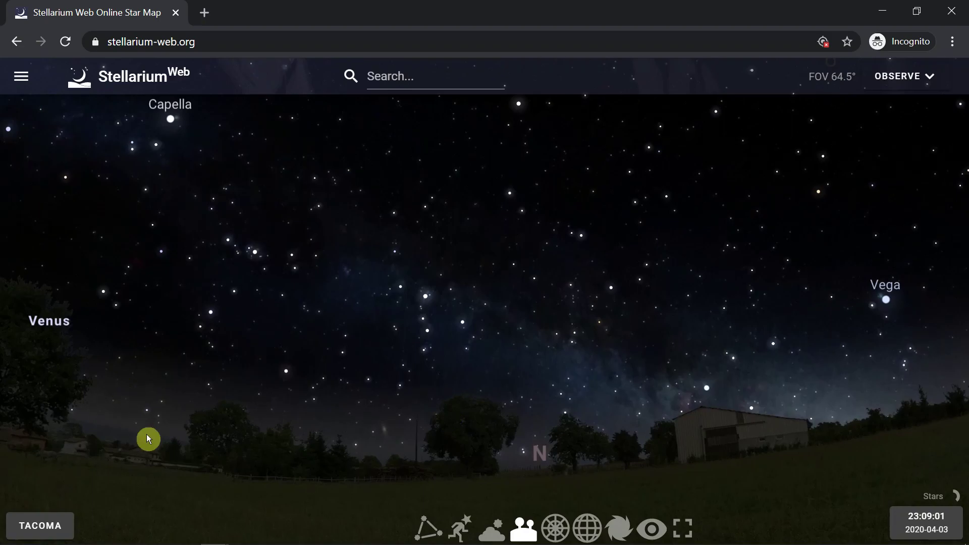
drag(148, 436, 634, 415)
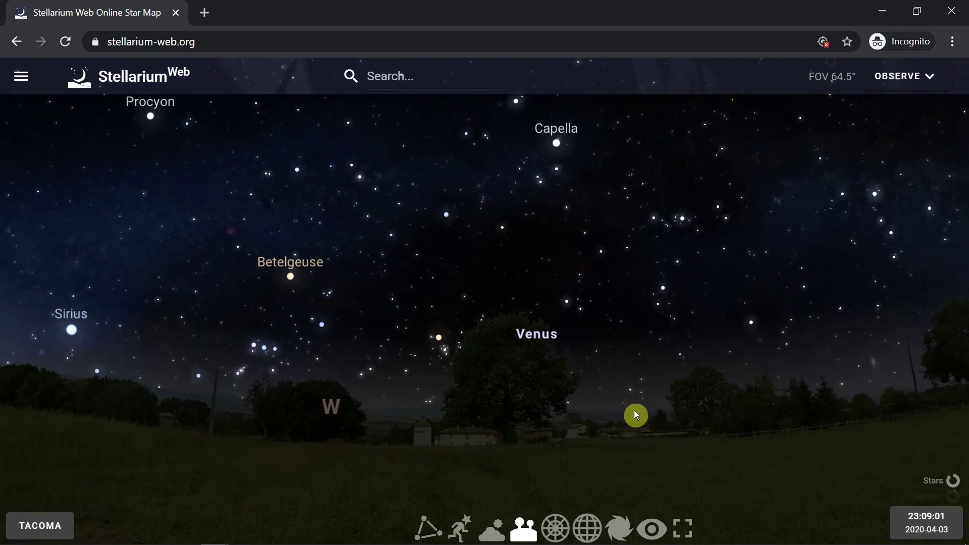
click(524, 531)
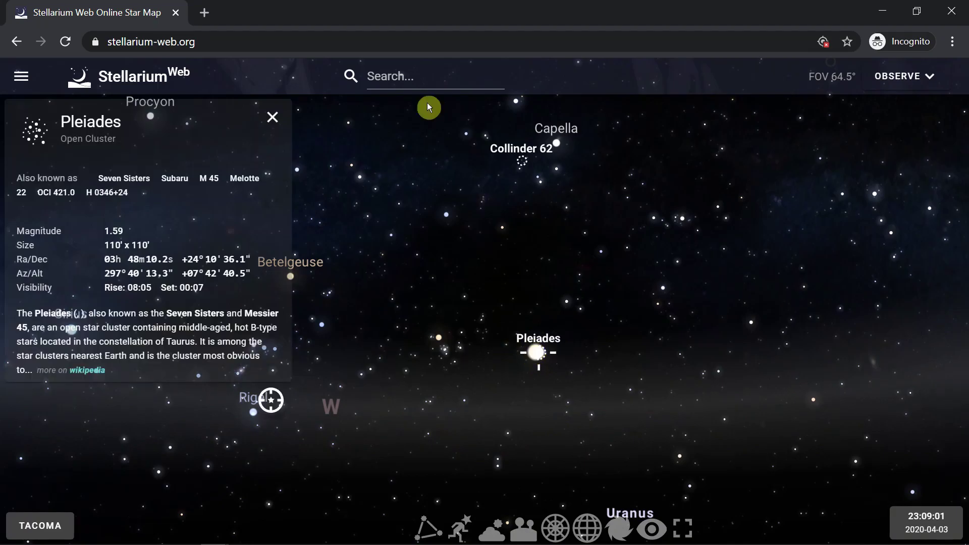
- Search for "Venus" and centre the sky on the planet
click(422, 82)
text(Venus)
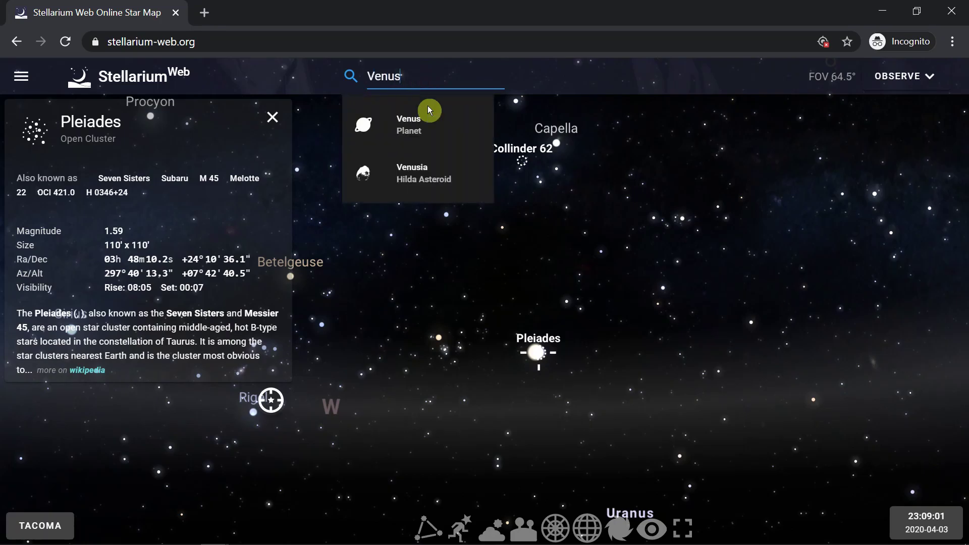
click(412, 123)
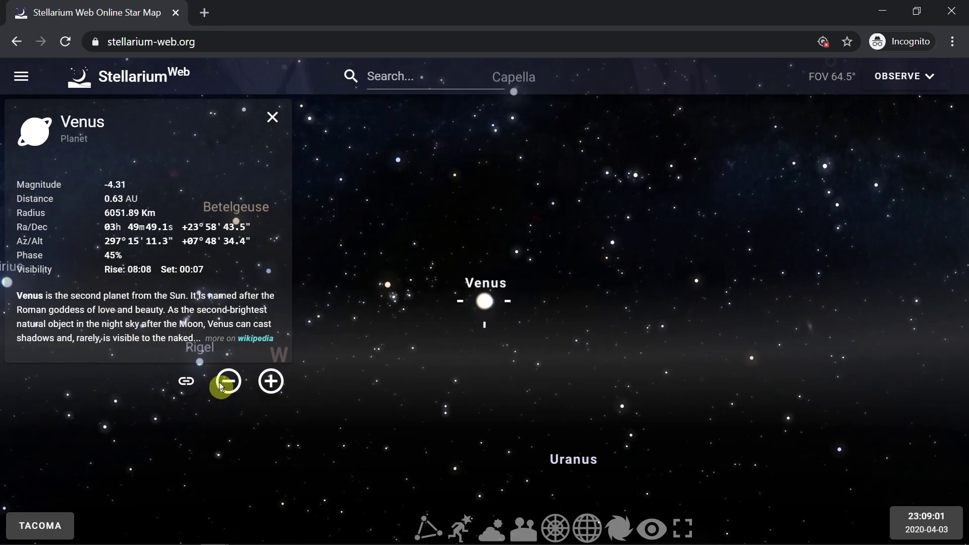
- Examine Venus up close and against the surrounding stars, and return to a wide field of view
click(271, 382)
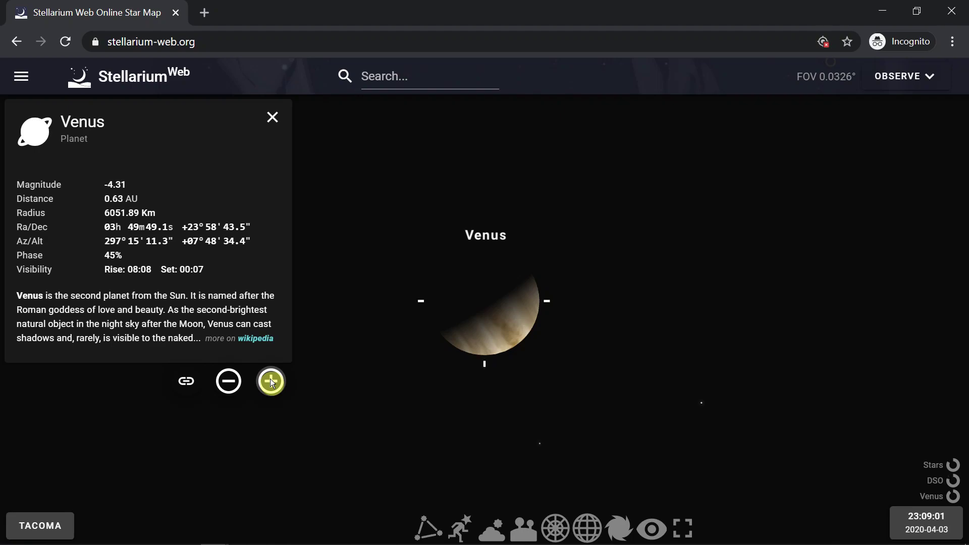
click(228, 383)
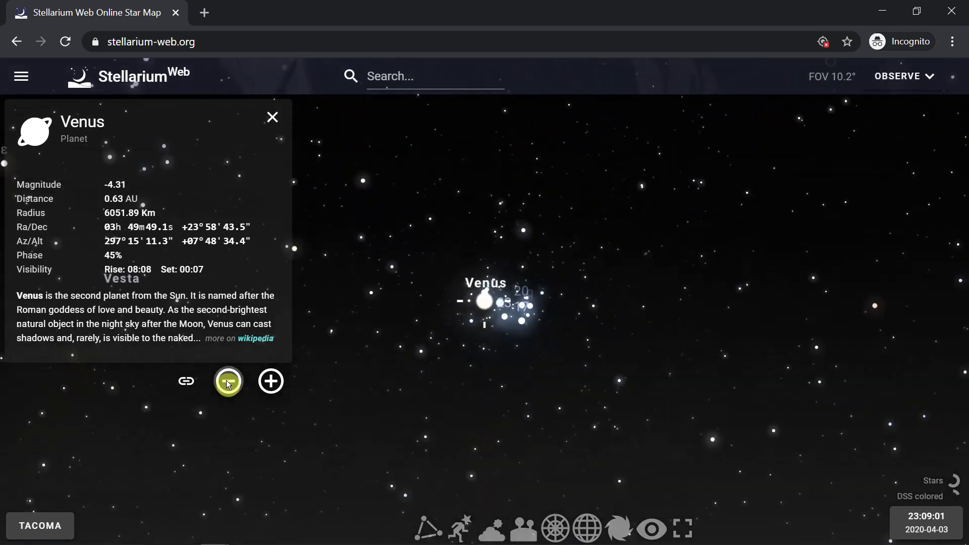
click(269, 382)
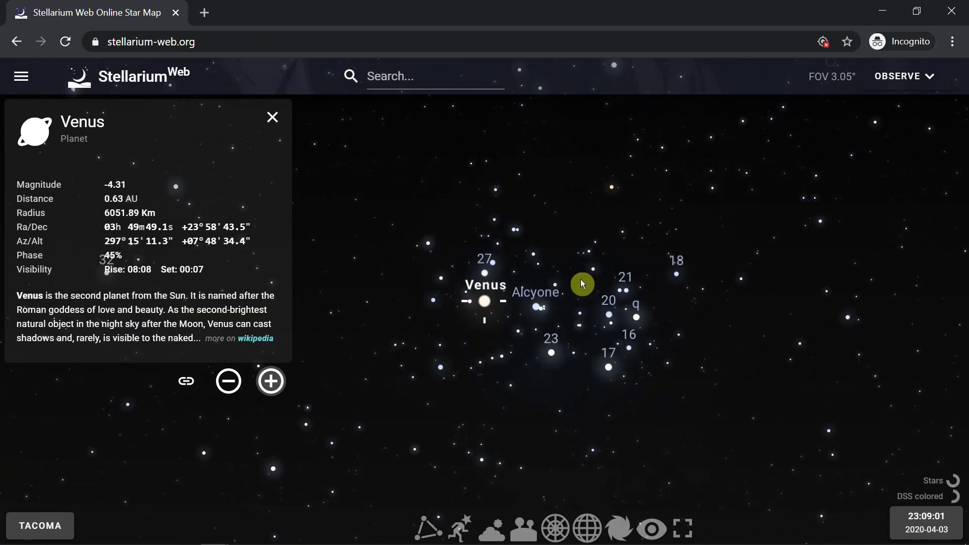
click(229, 382)
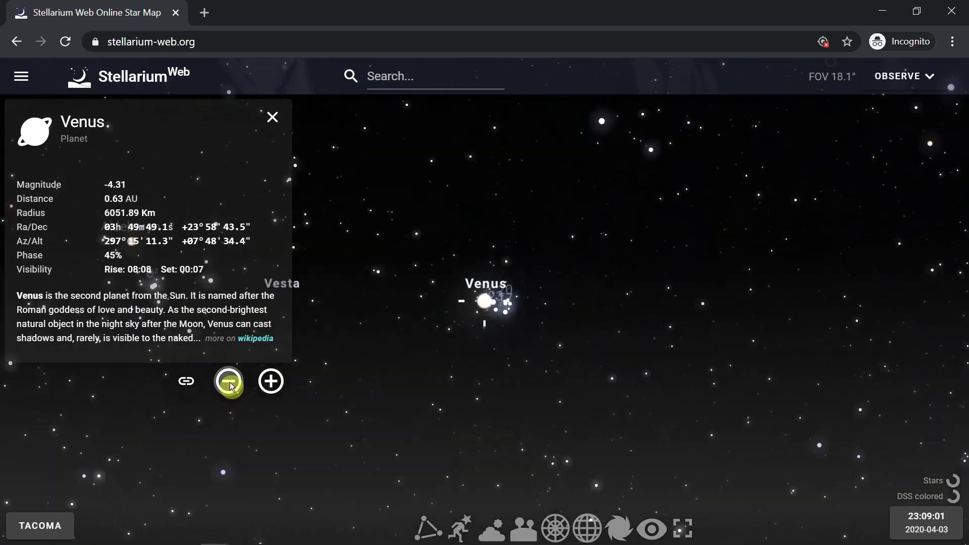
click(228, 382)
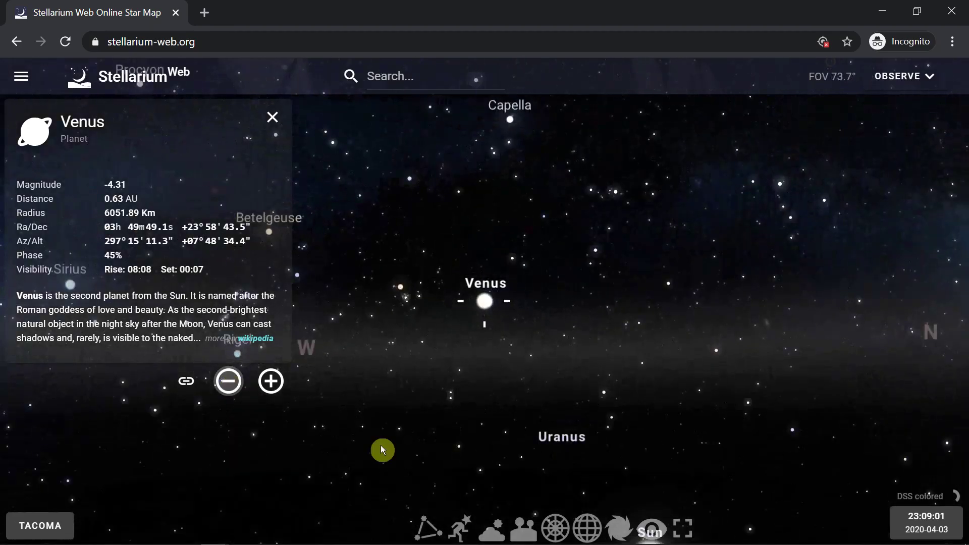
- Turn the landscape back on, close the Venus details, and look around the horizon from west through south and east to north
click(525, 531)
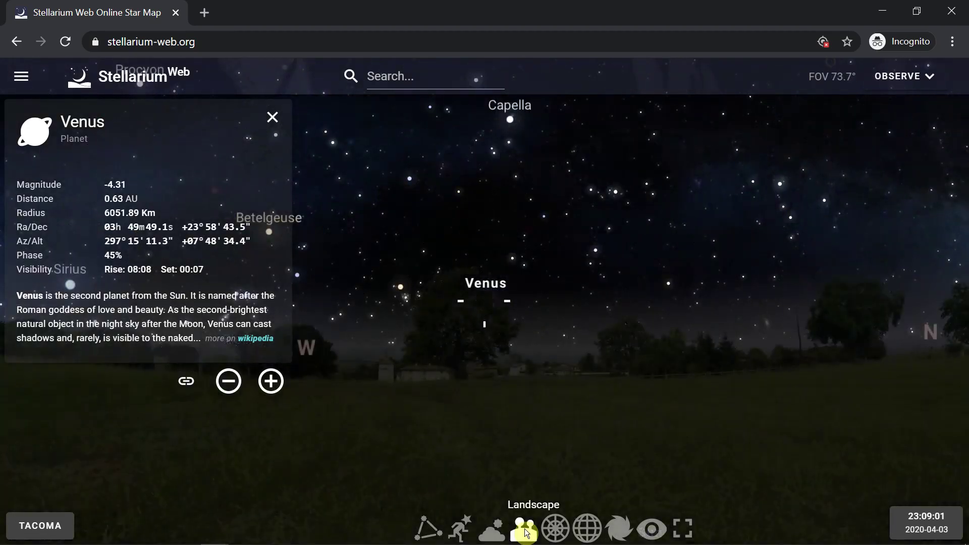
click(272, 119)
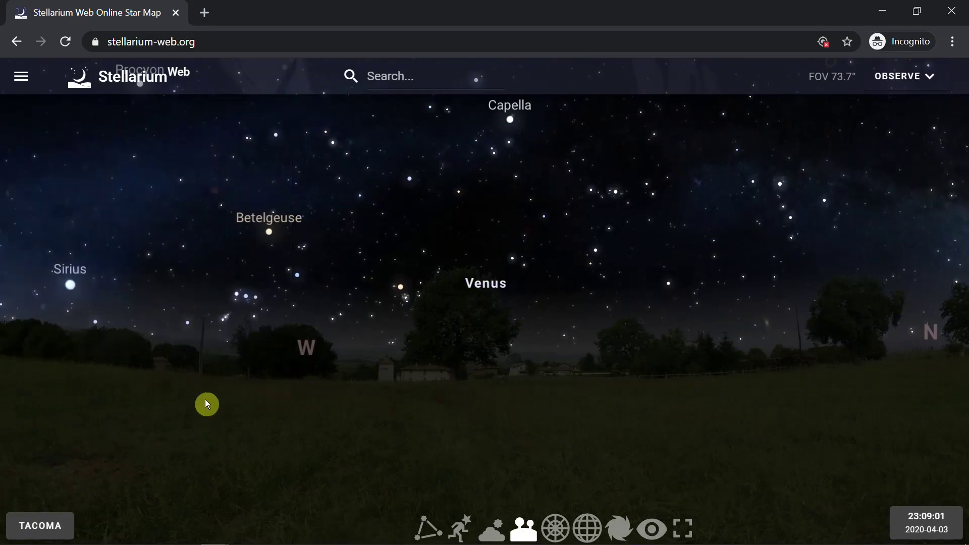
drag(365, 399, 472, 395)
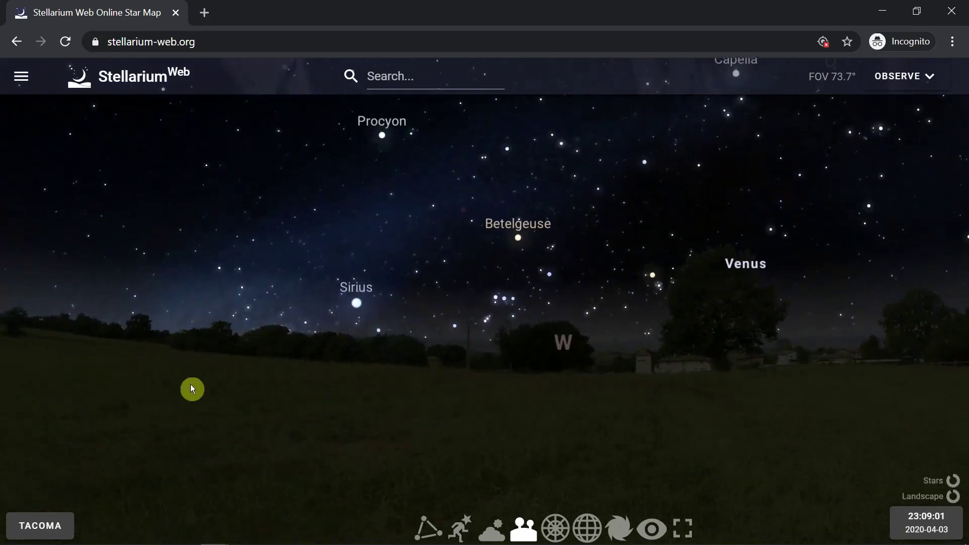
drag(191, 389, 759, 404)
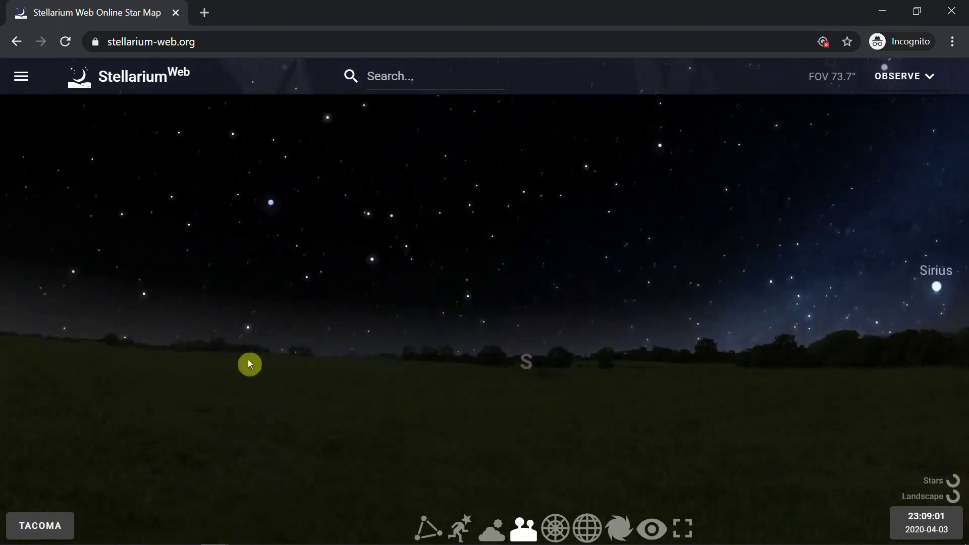
drag(347, 391, 863, 407)
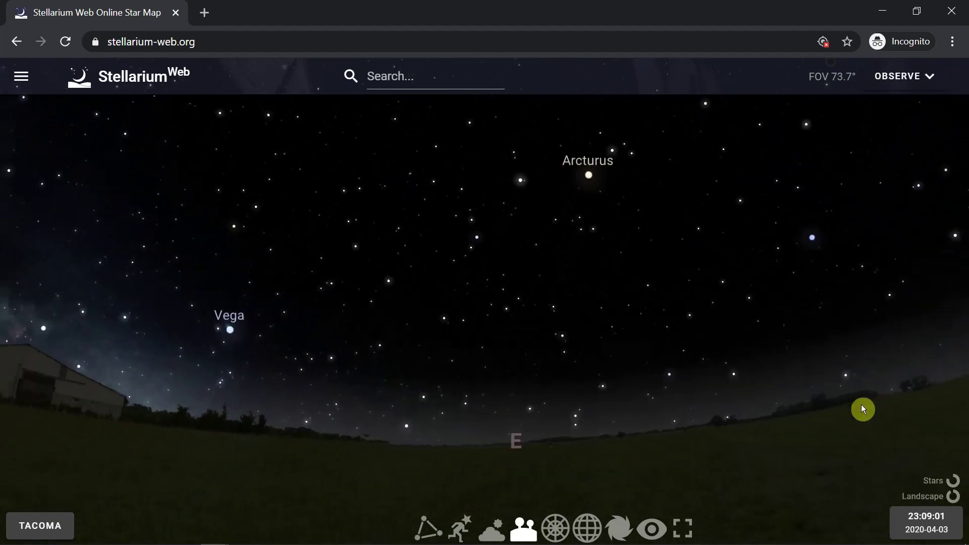
drag(91, 451, 798, 502)
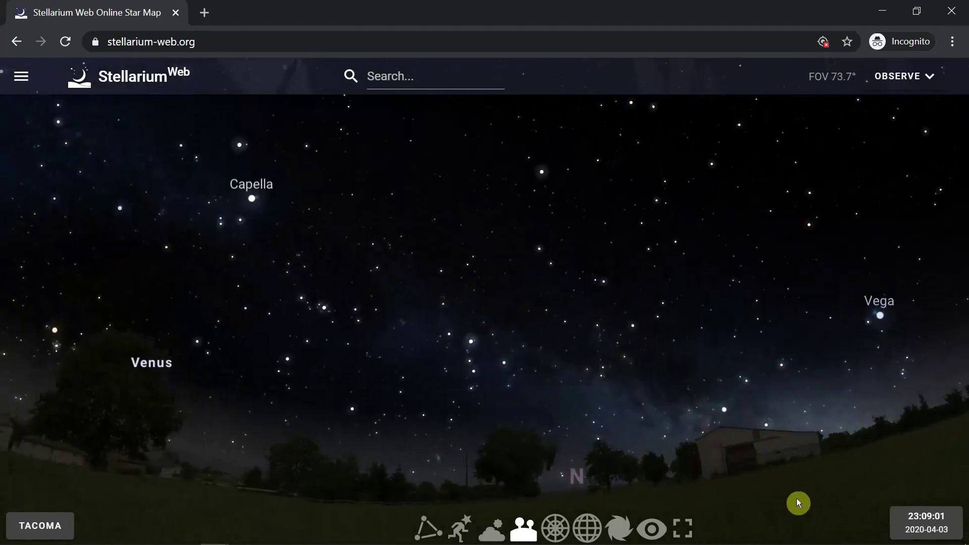
- Turn on the constellation lines and labels and bring the northern sky around Ursa Minor into view
click(426, 527)
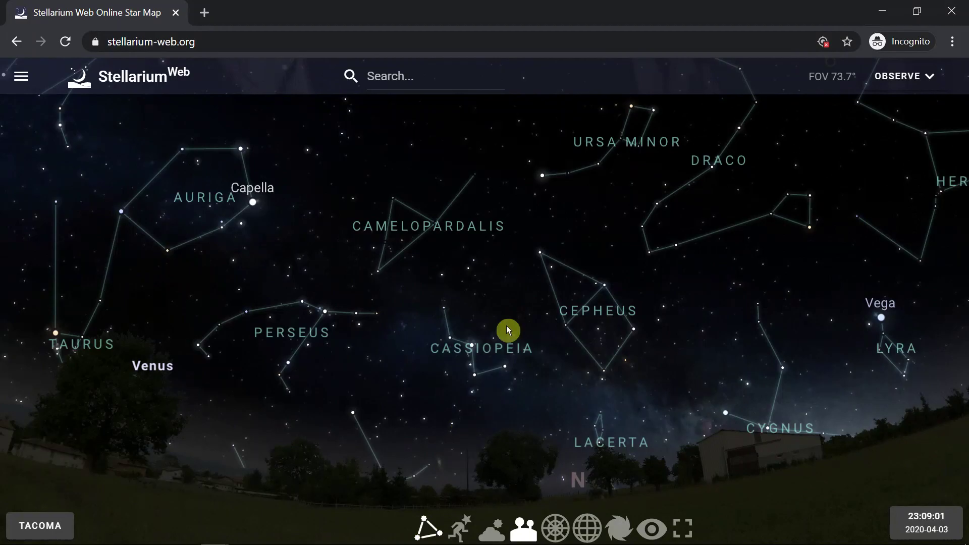
drag(608, 341, 486, 486)
scroll(485, 484, down, 1)
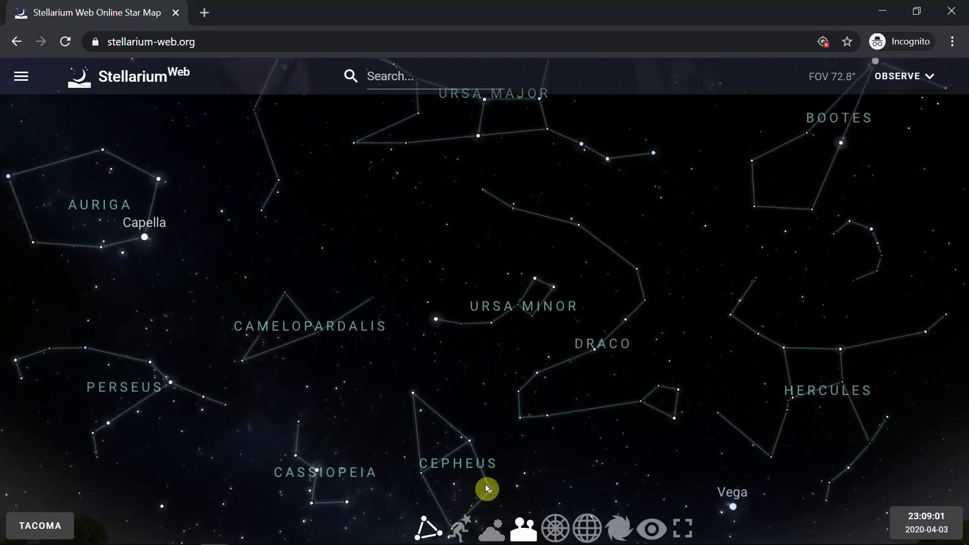
scroll(486, 484, down, 2)
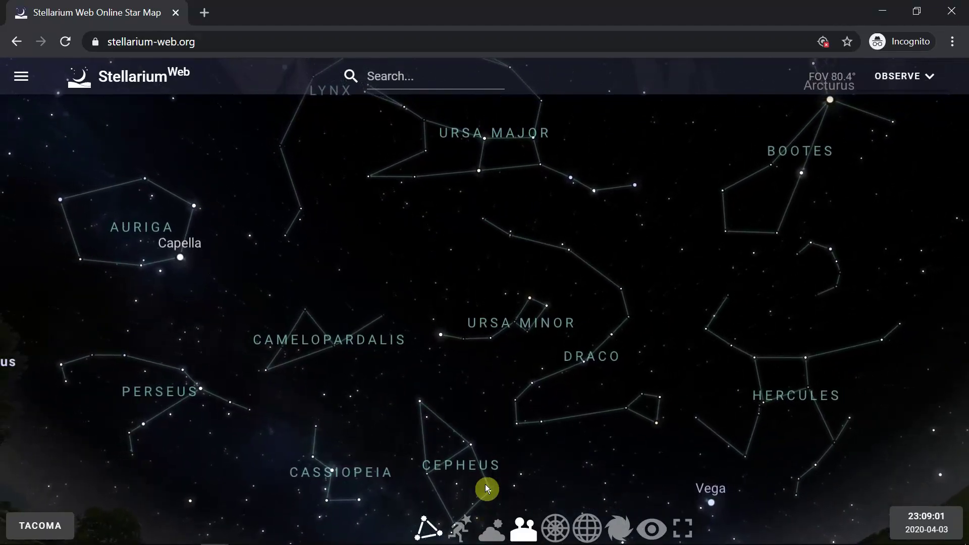
drag(486, 483, 487, 458)
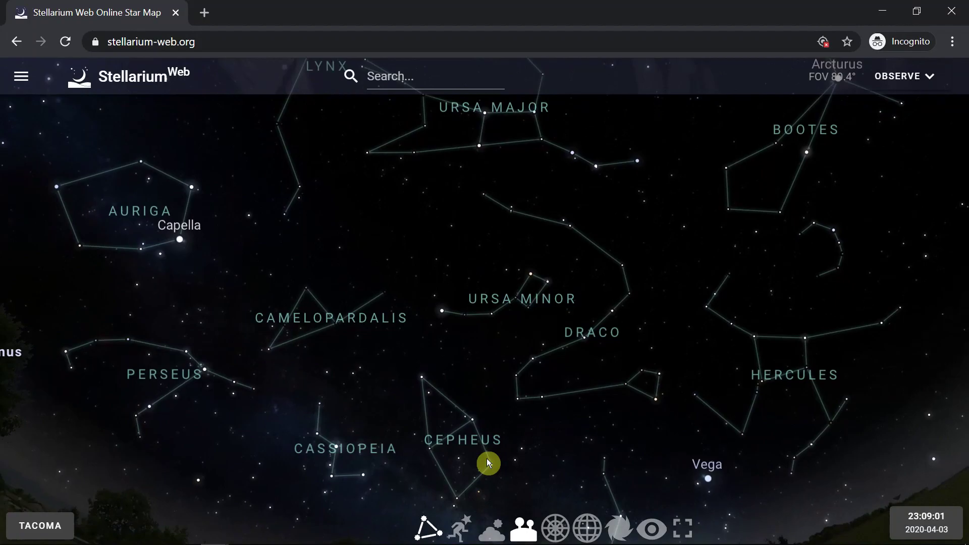
- Hide the landscape and advance the sky's time to 11:59:00 on 2020-04-04
click(932, 516)
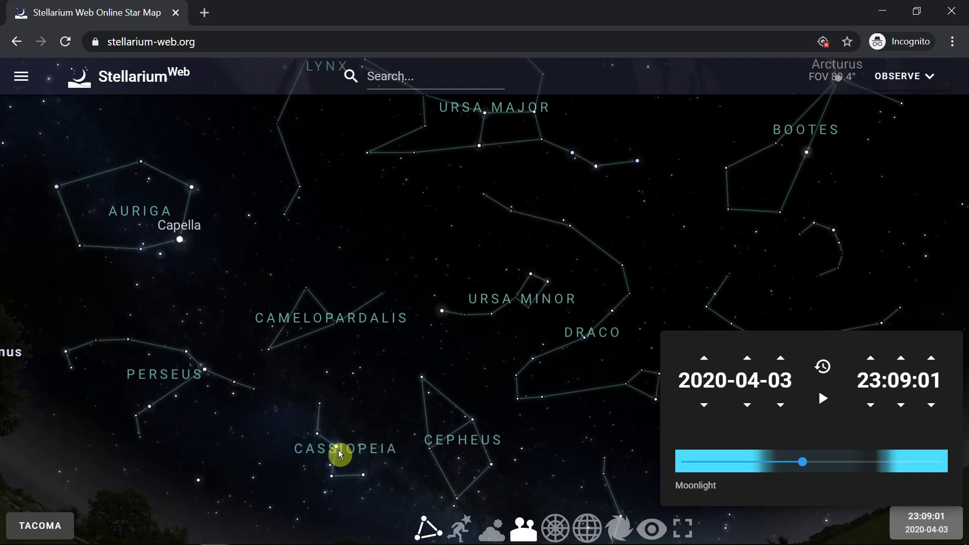
click(525, 538)
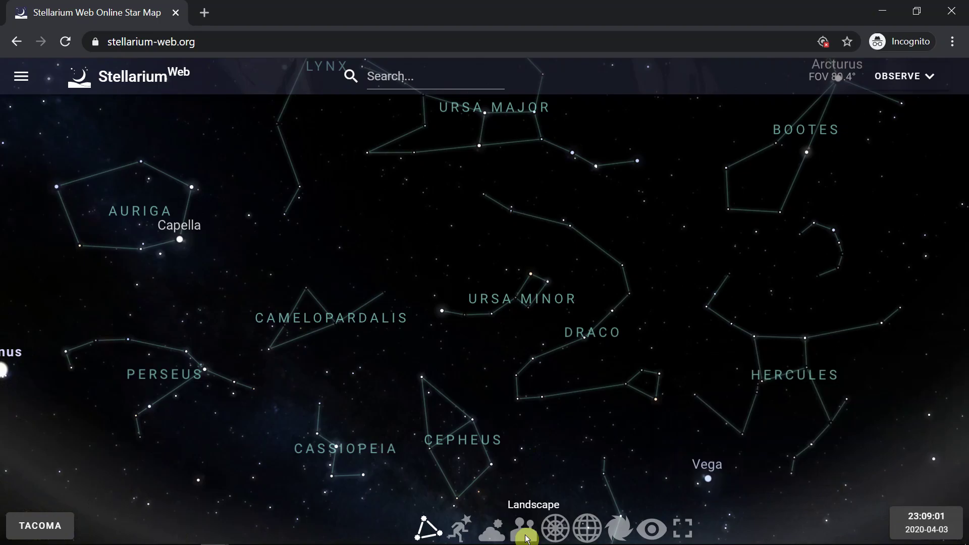
click(938, 527)
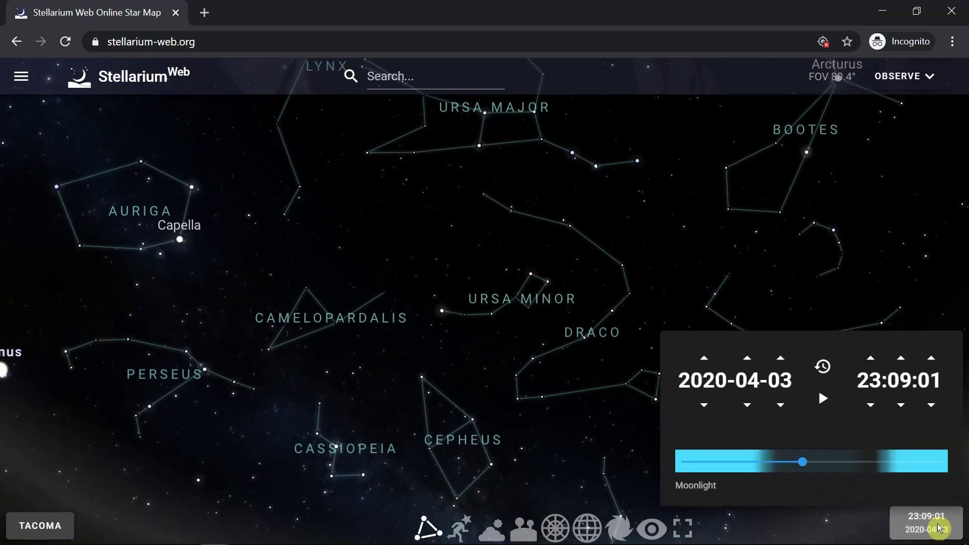
click(803, 462)
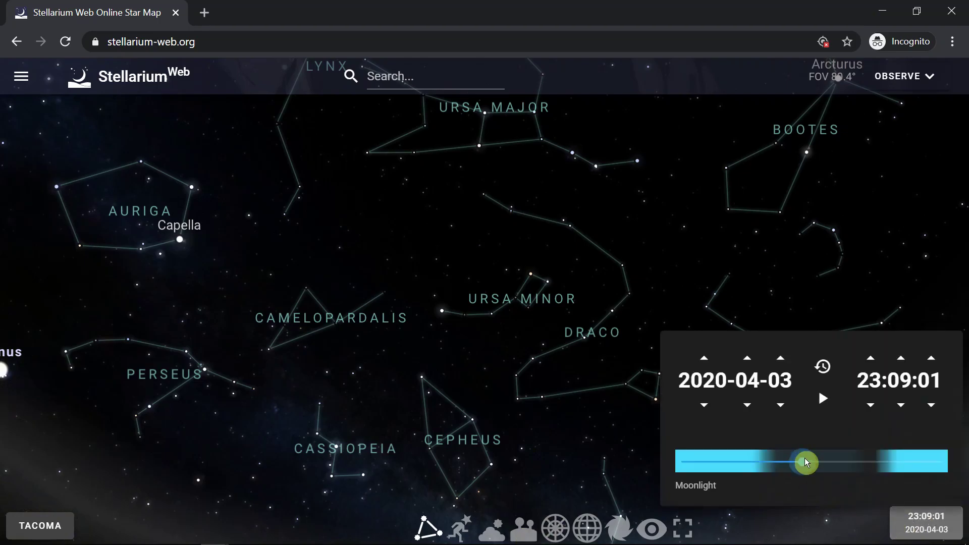
drag(803, 465, 965, 467)
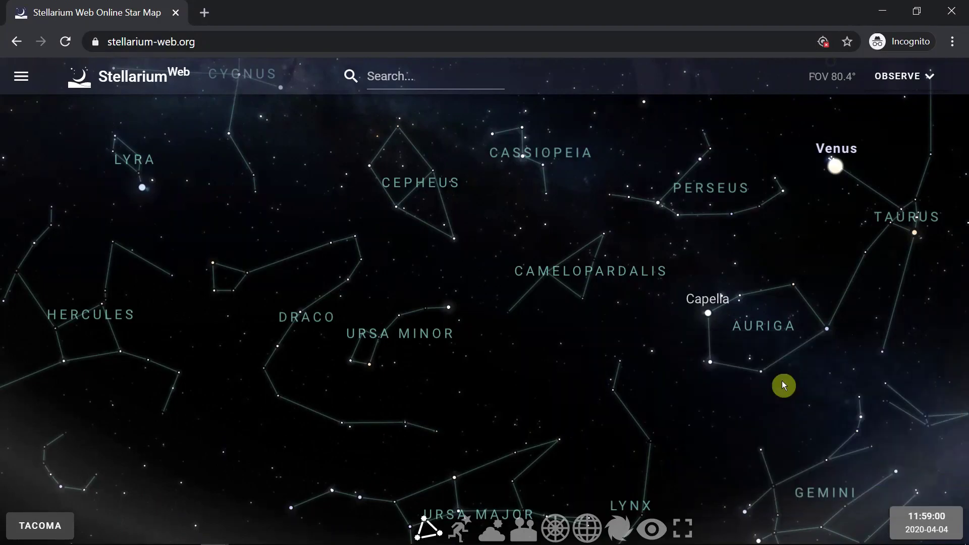
- Move the time forward one minute to 12:00:00, and advance the sky to 02:34:00 on 2020-04-05
click(924, 517)
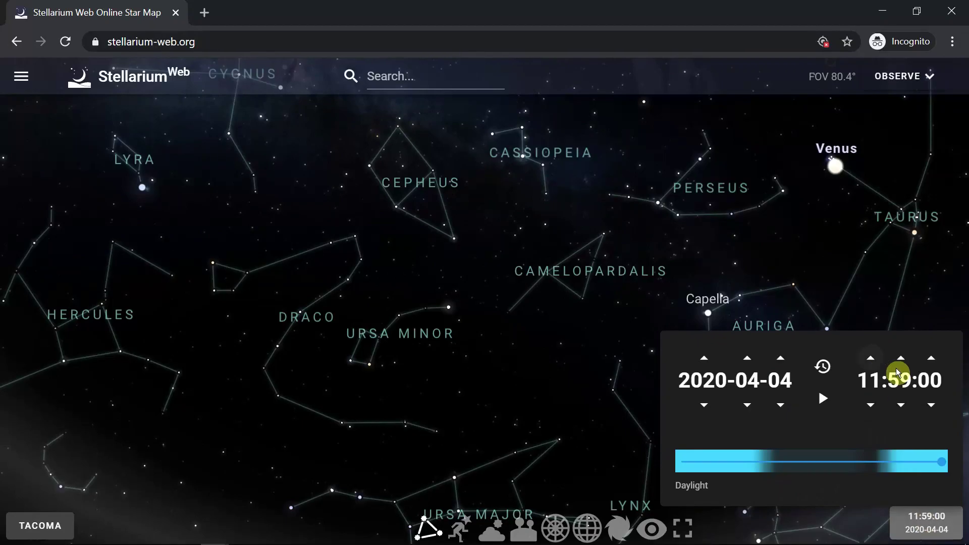
click(902, 360)
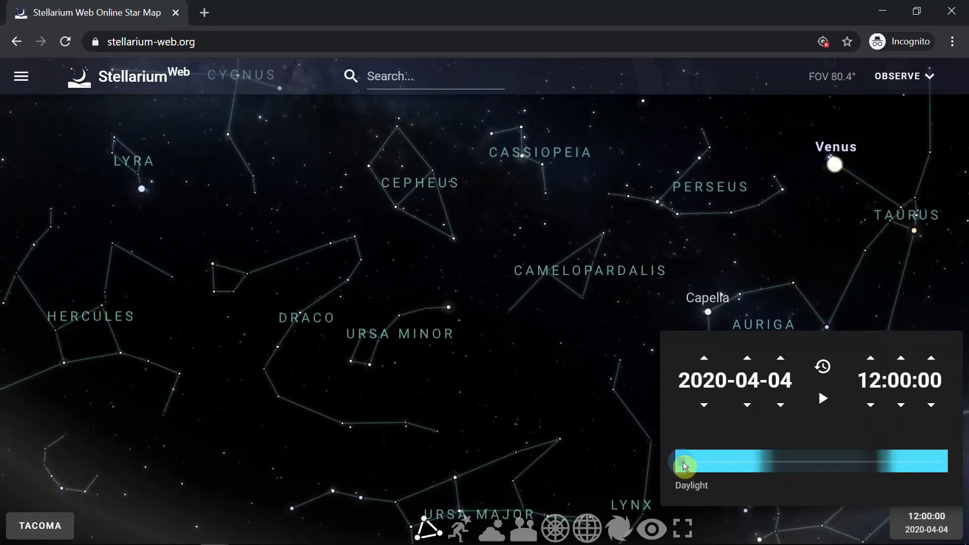
drag(683, 462, 840, 465)
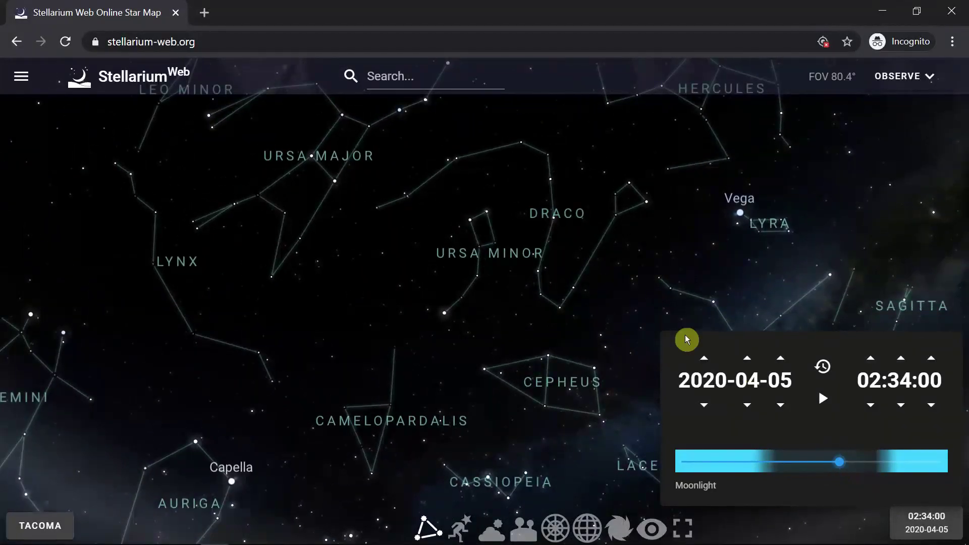
click(642, 332)
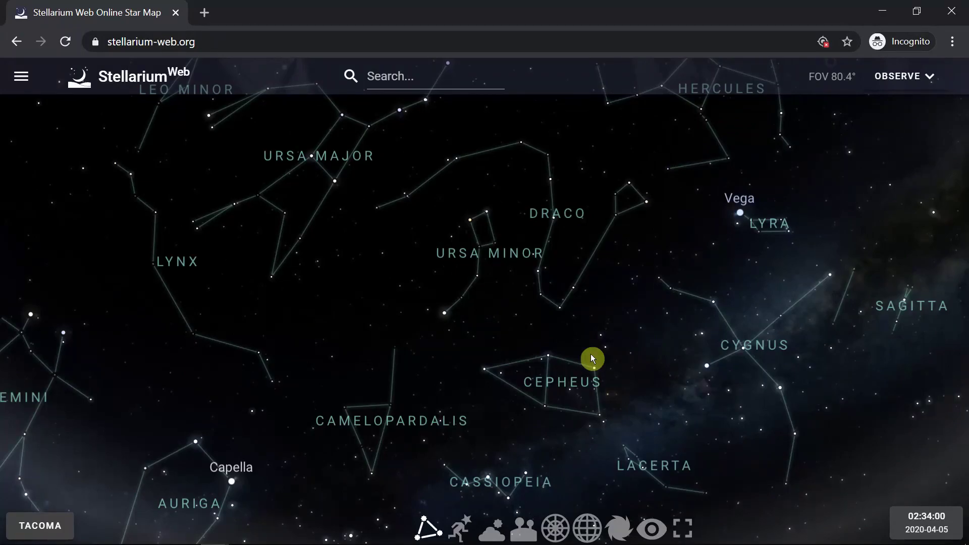
- Restore the landscape and turn on the atmosphere, with the constellations above the northern horizon in view
click(525, 534)
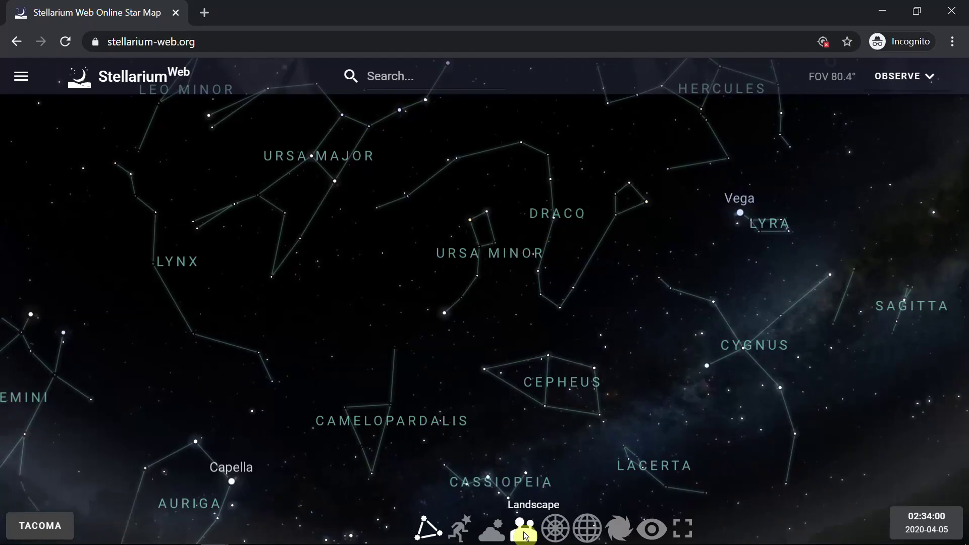
scroll(525, 460, down, 3)
click(525, 460)
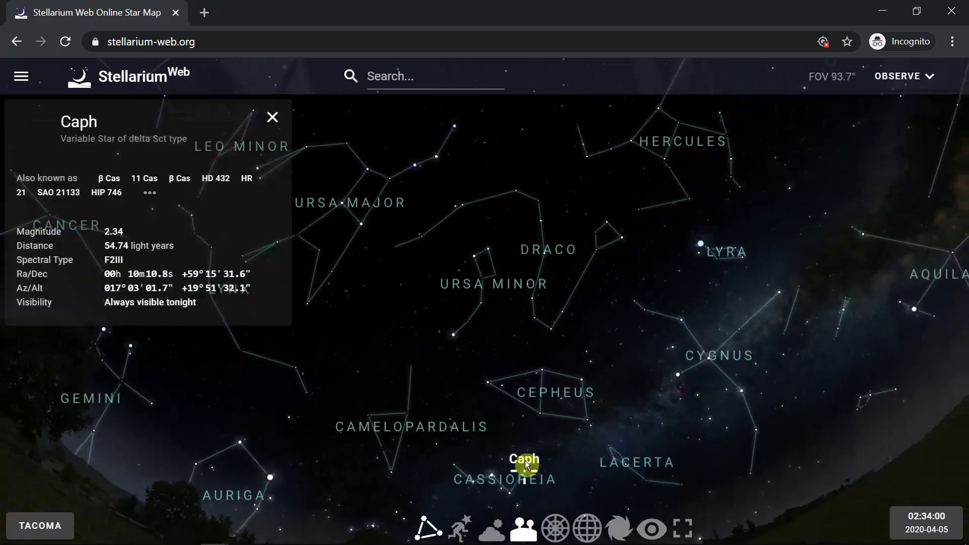
click(273, 118)
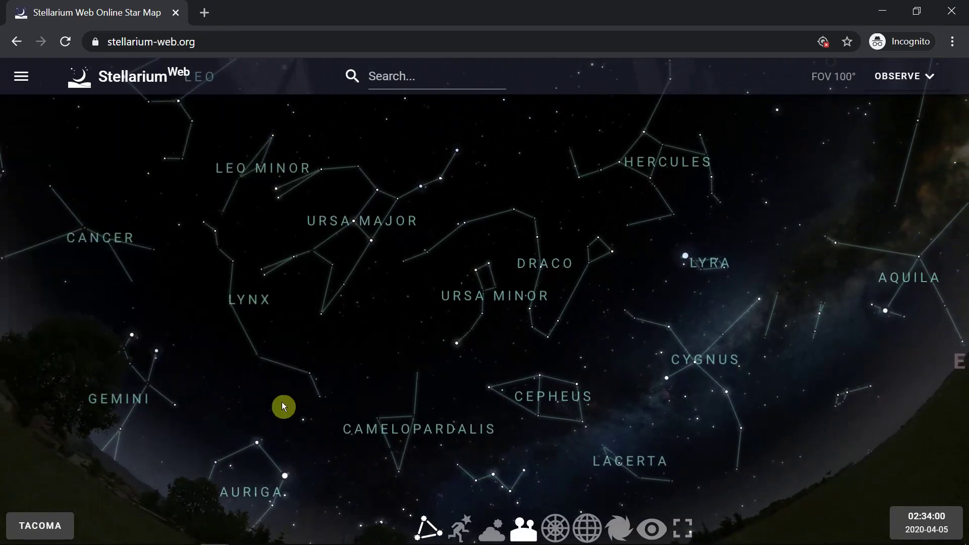
drag(313, 467, 339, 382)
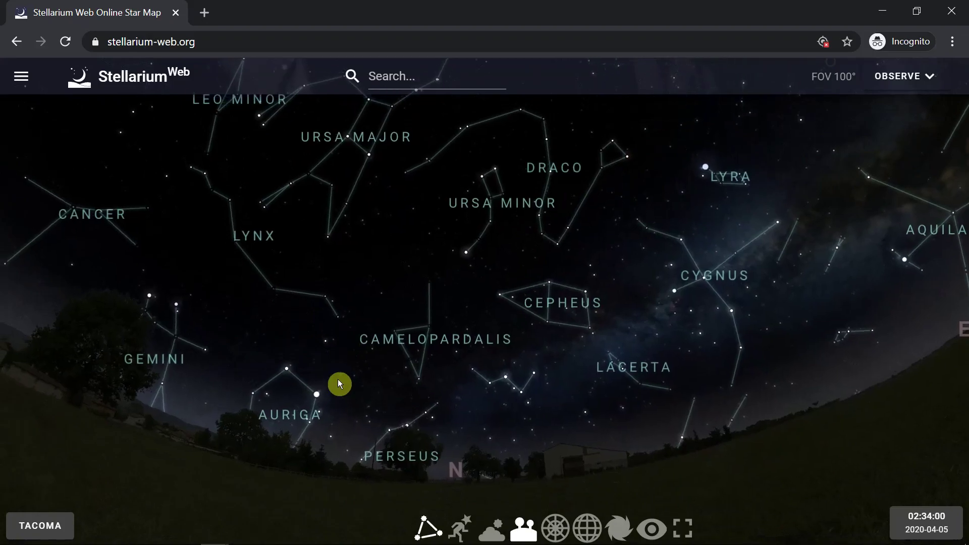
click(494, 537)
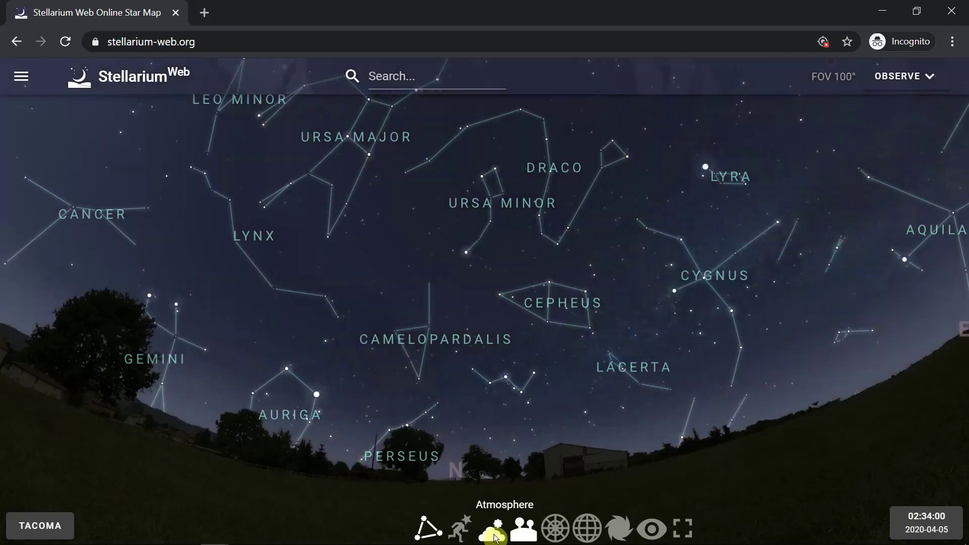
- Search for "Jupiter", centre the sky on the planet, and close its details
click(419, 81)
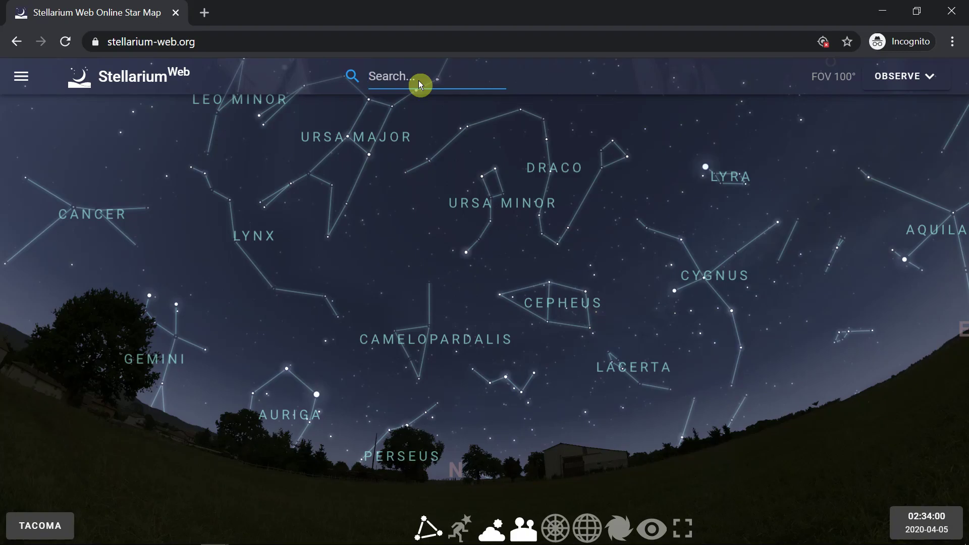
text(Jupiter)
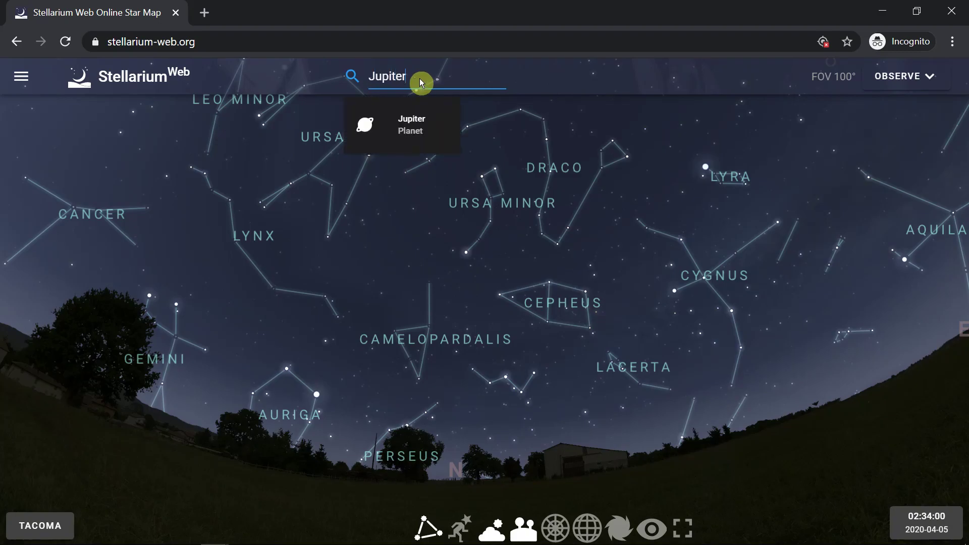
click(413, 123)
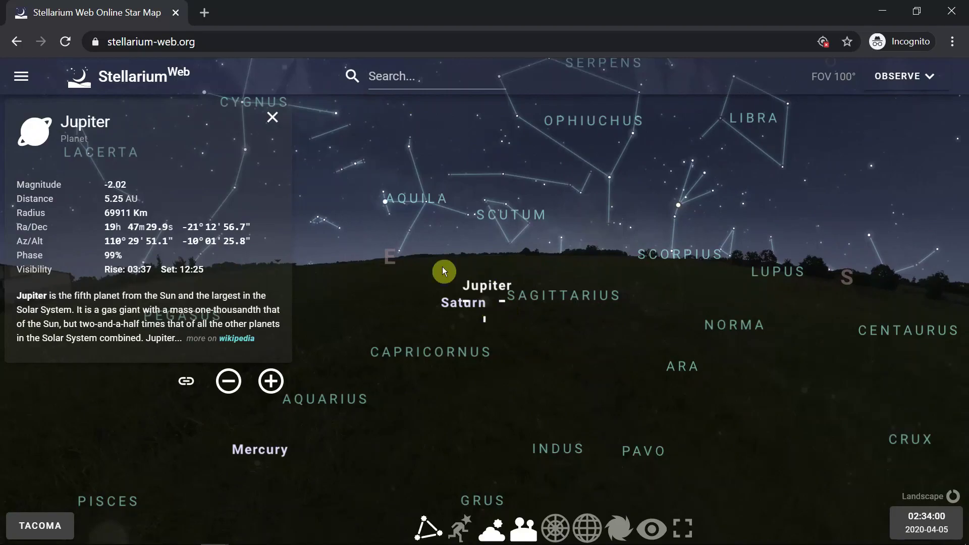
click(272, 118)
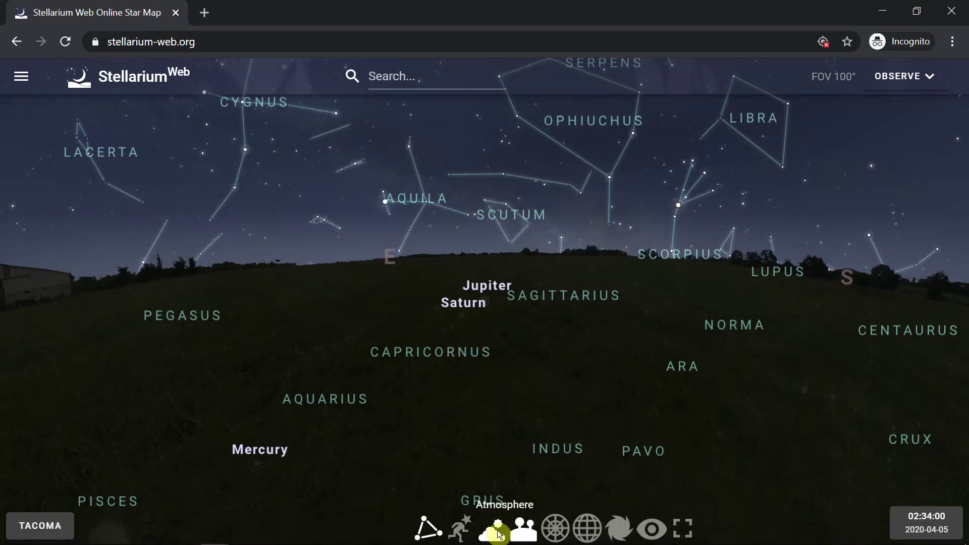
- Advance the time past Jupiter's rise into dawn and settle on 04:48:00 on 2020-04-05
click(929, 523)
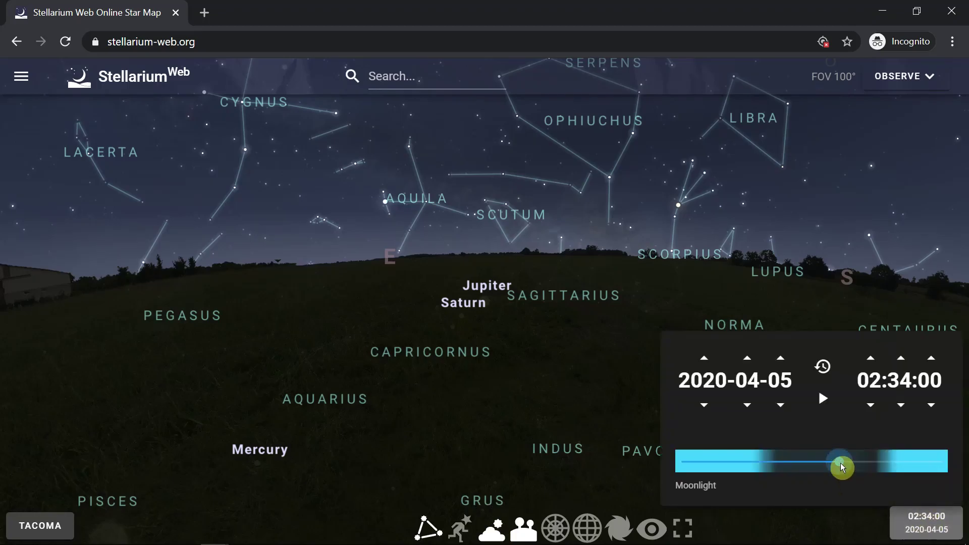
drag(840, 462, 866, 465)
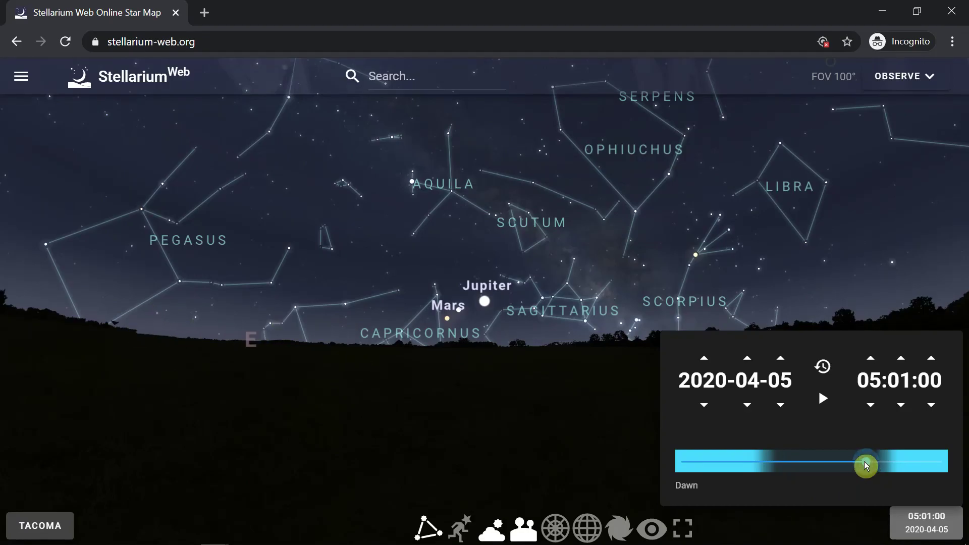
drag(866, 465, 876, 467)
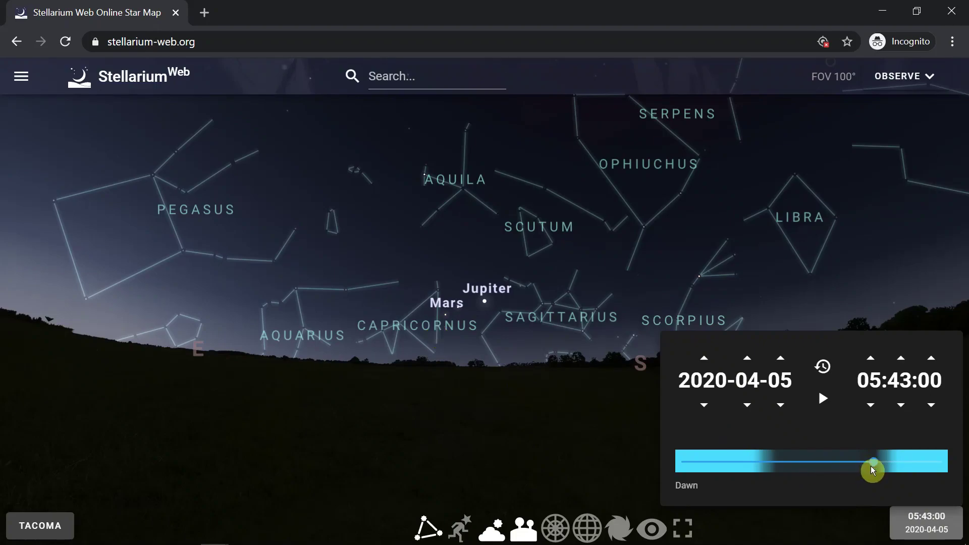
drag(872, 470, 865, 468)
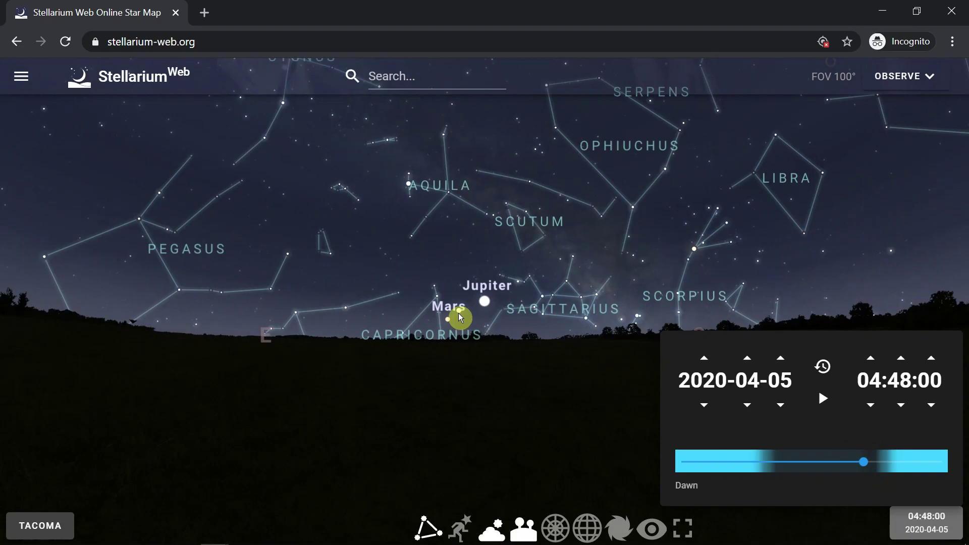
- Show the details of Jupiter and of neighbouring Mars above the southeastern horizon
click(486, 302)
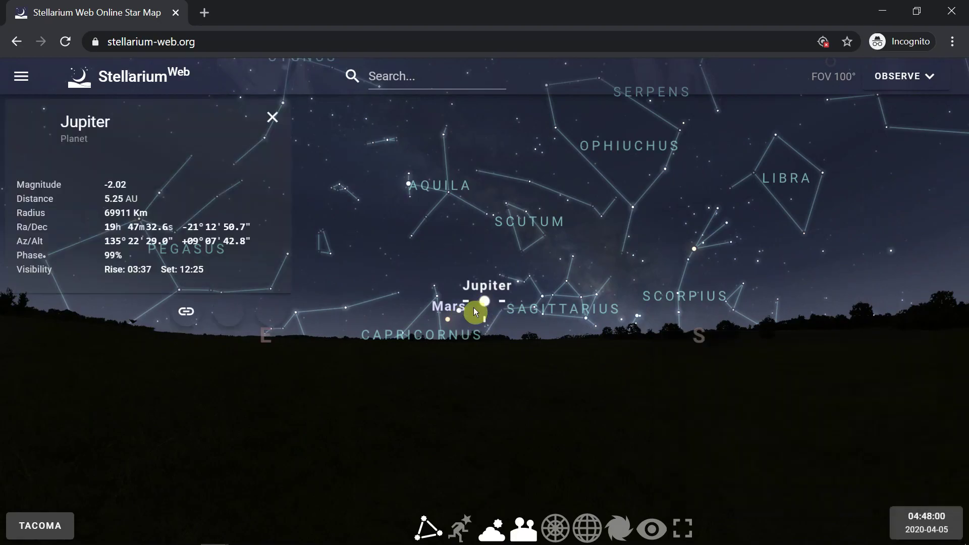
click(459, 312)
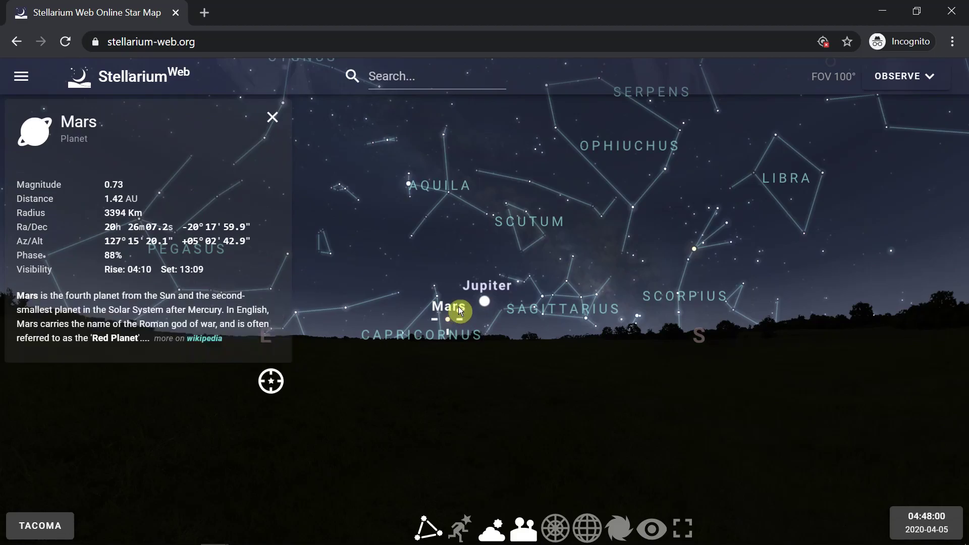
- Search for the planet "Saturn" and zoom in on it to examine its rings and surrounding moons, including Titan and Iapetus
click(445, 77)
text(Saturn)
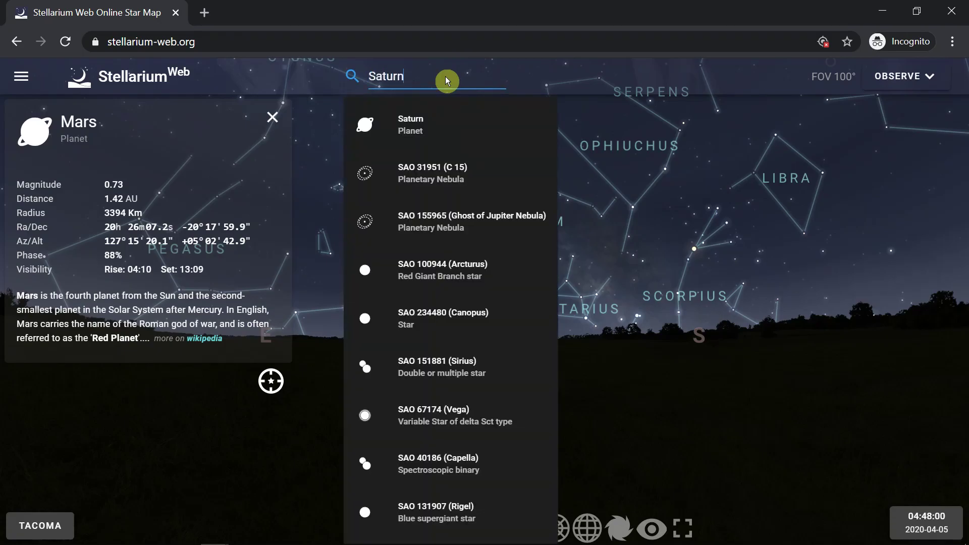
click(417, 127)
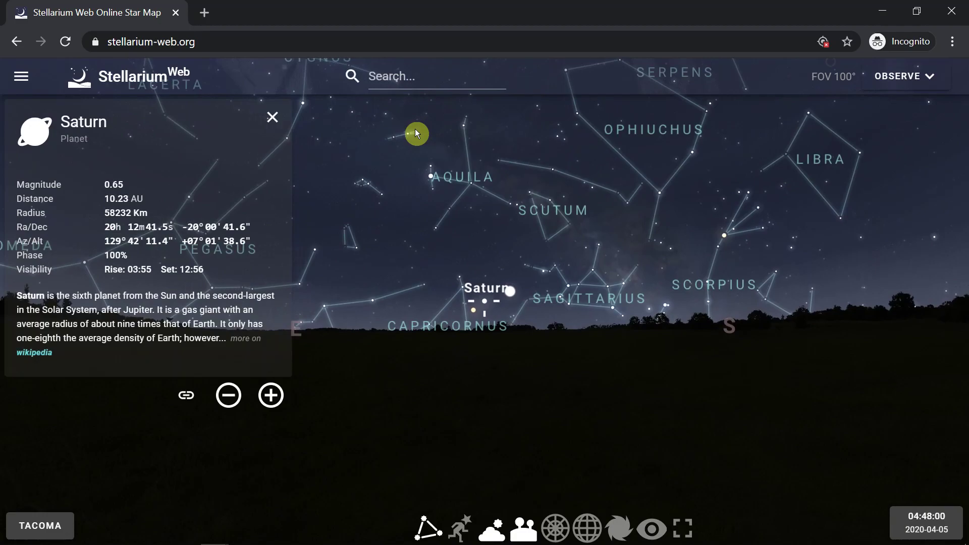
click(269, 398)
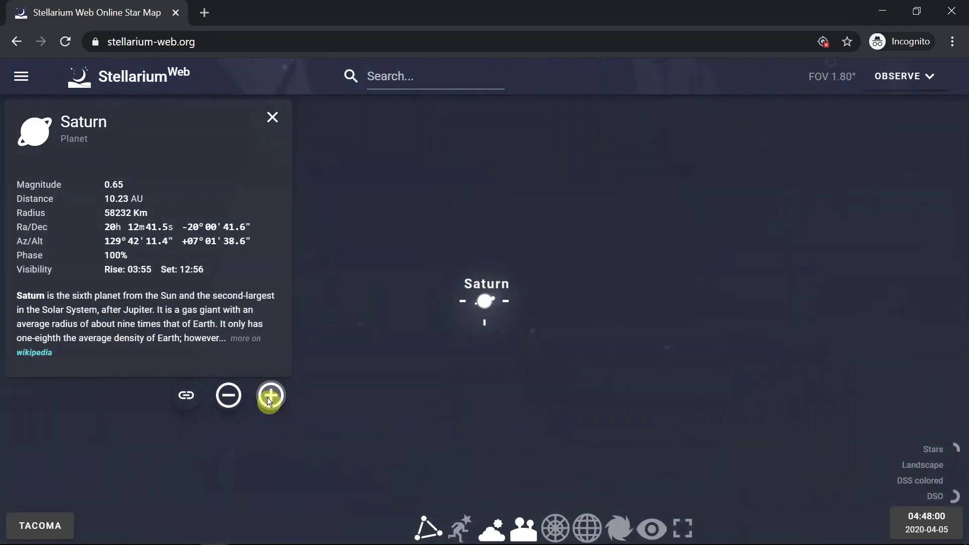
click(269, 397)
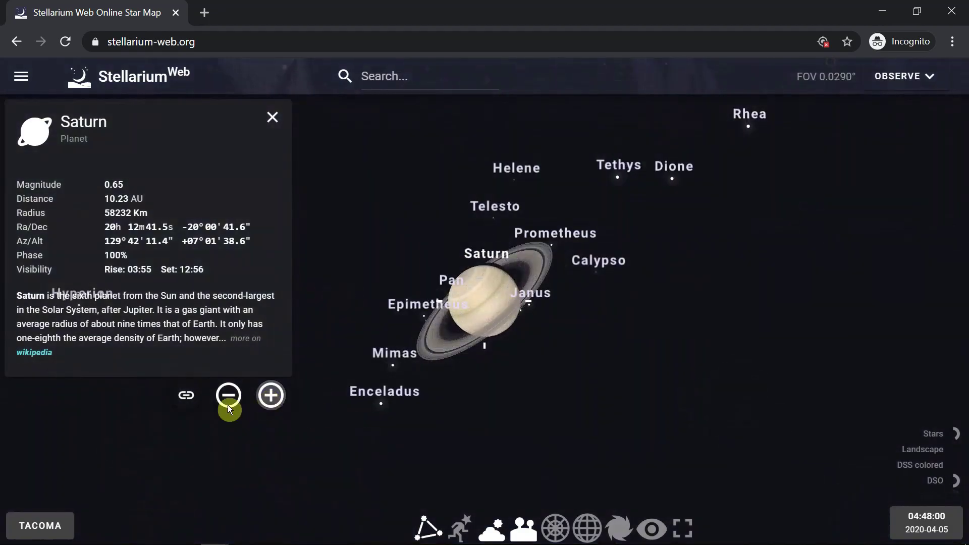
click(228, 399)
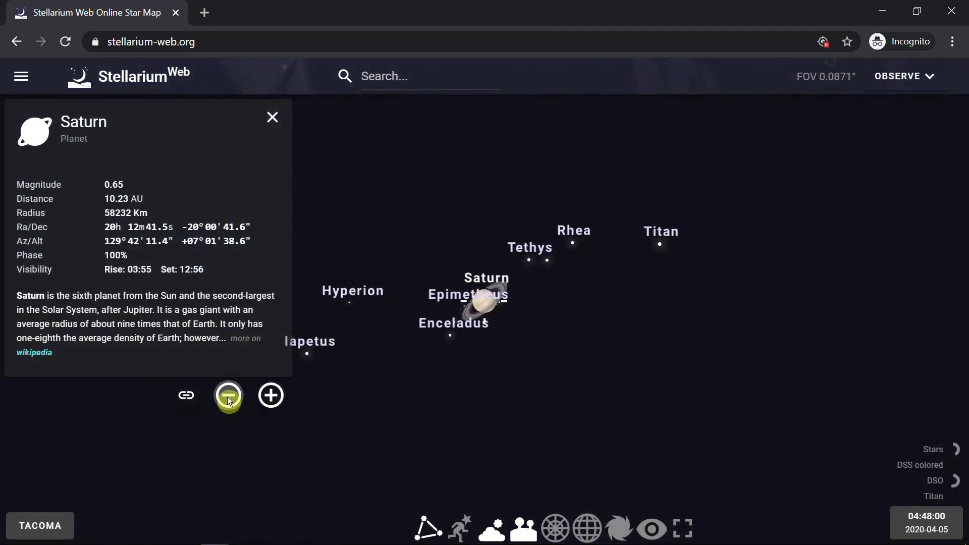
click(228, 399)
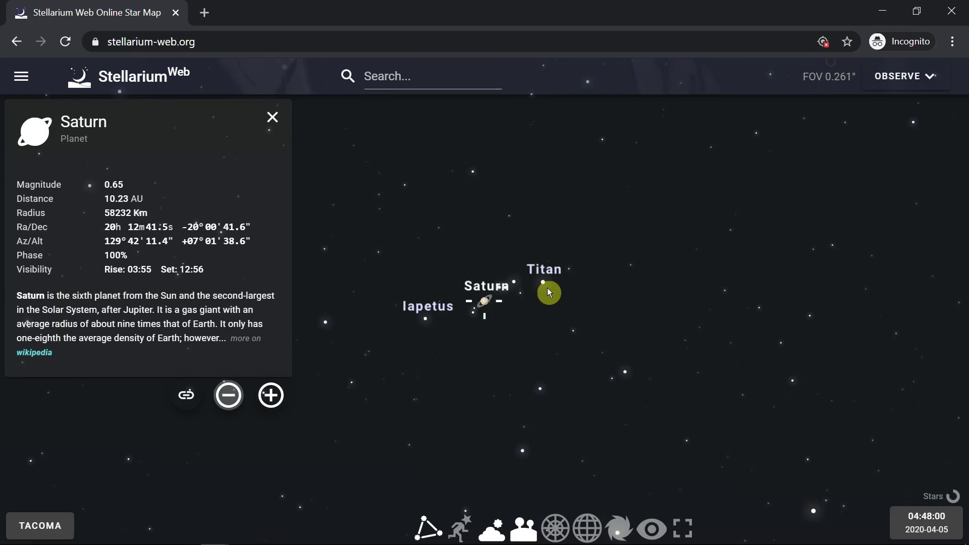
- Widen the view around Saturn to take in Jupiter, Mars and the horizon, and select Mars
click(228, 395)
click(228, 395)
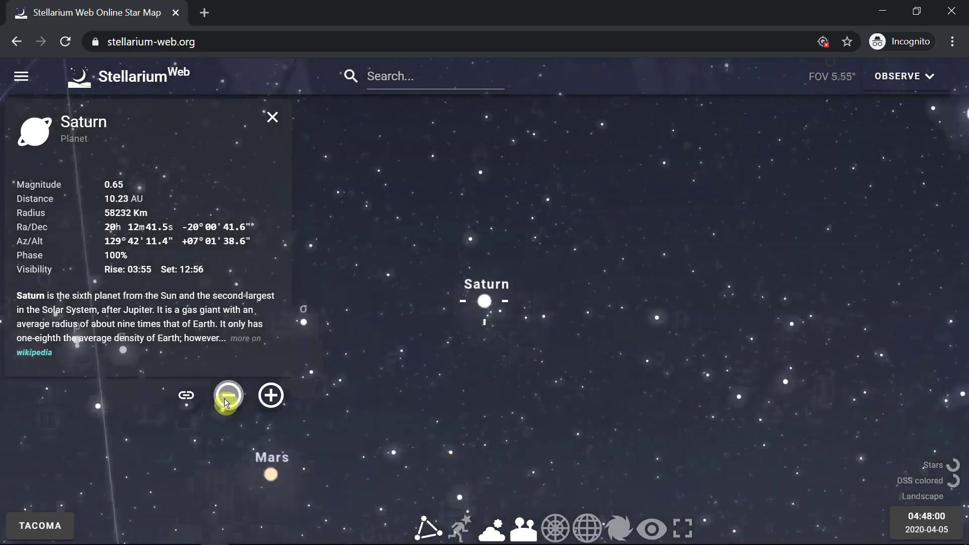
click(228, 395)
click(228, 395)
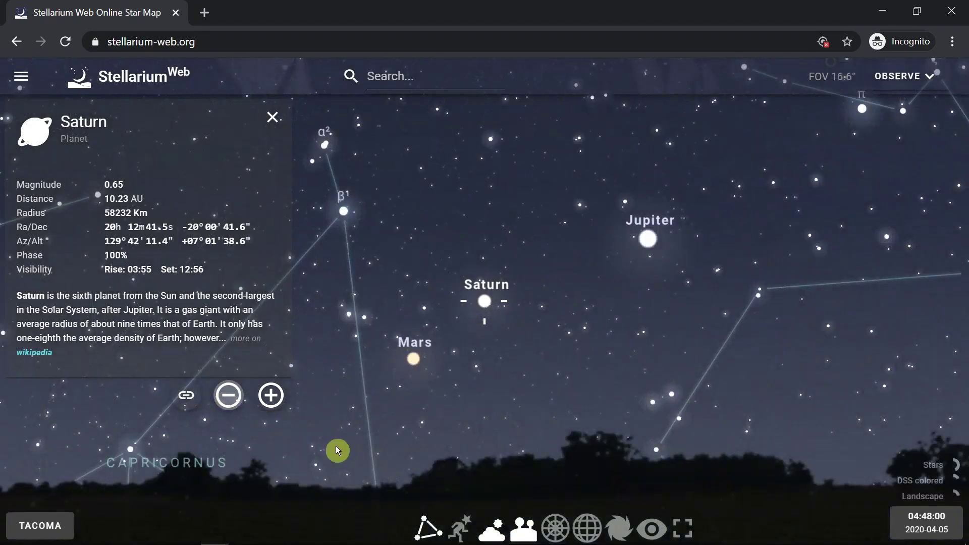
click(414, 362)
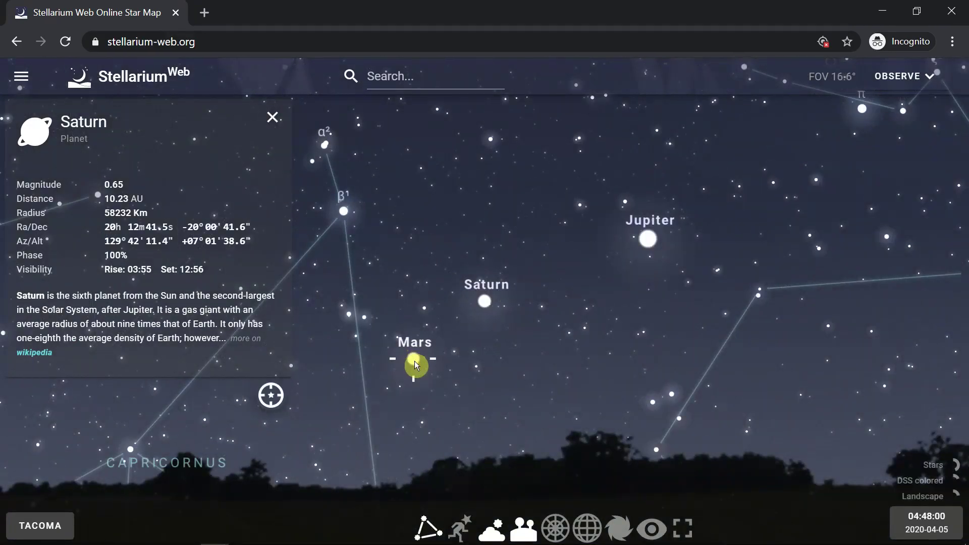